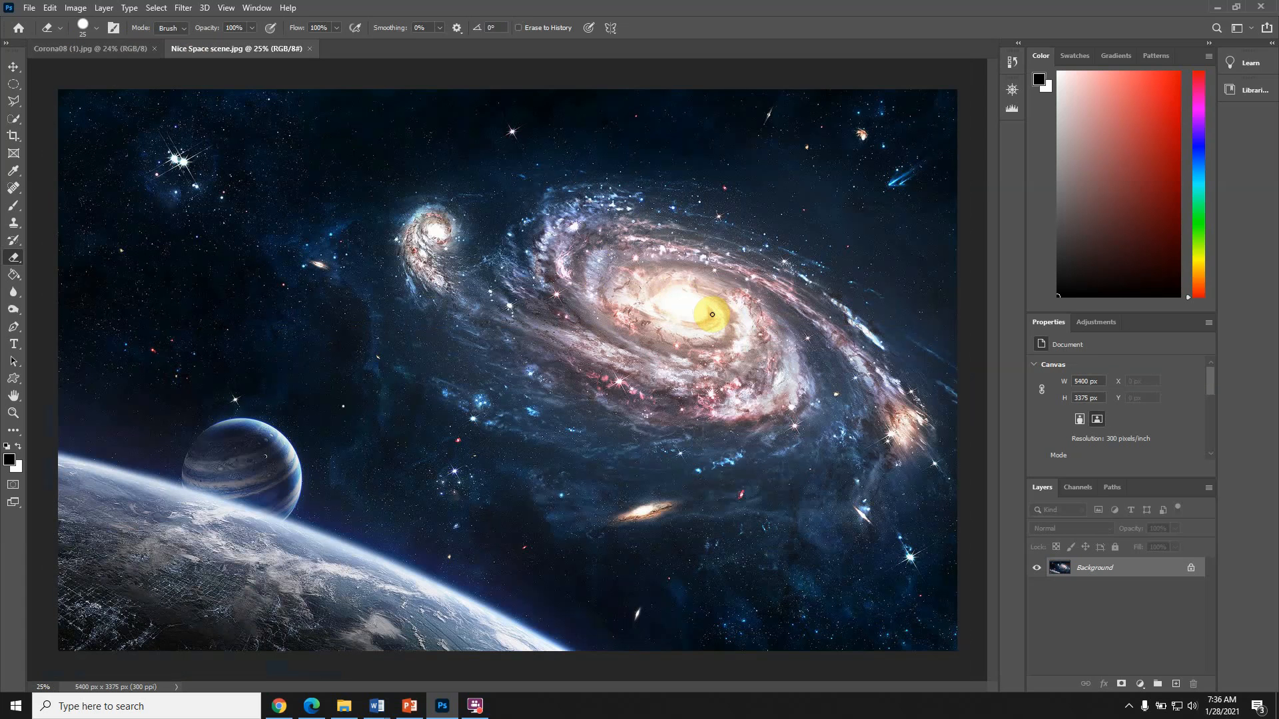
# Flip the canvas of Nice Space scene.jpg horizontally.
pyautogui.click(102, 51)
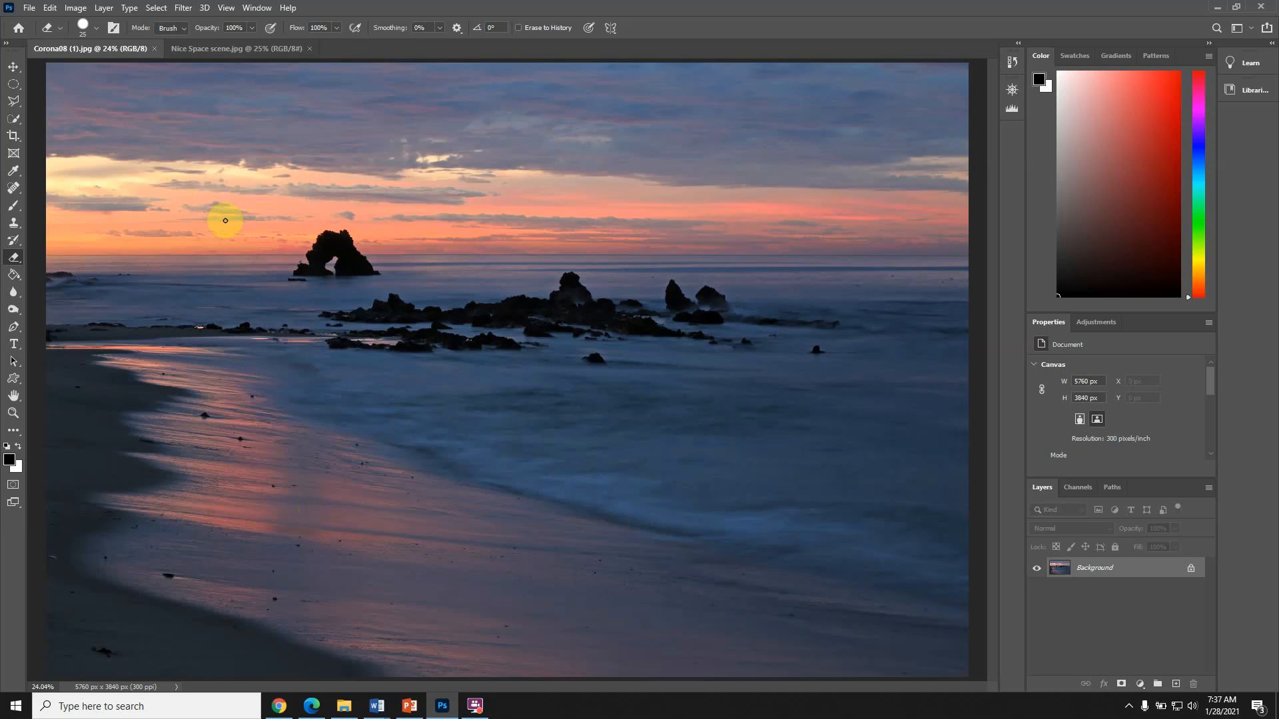
pyautogui.click(219, 50)
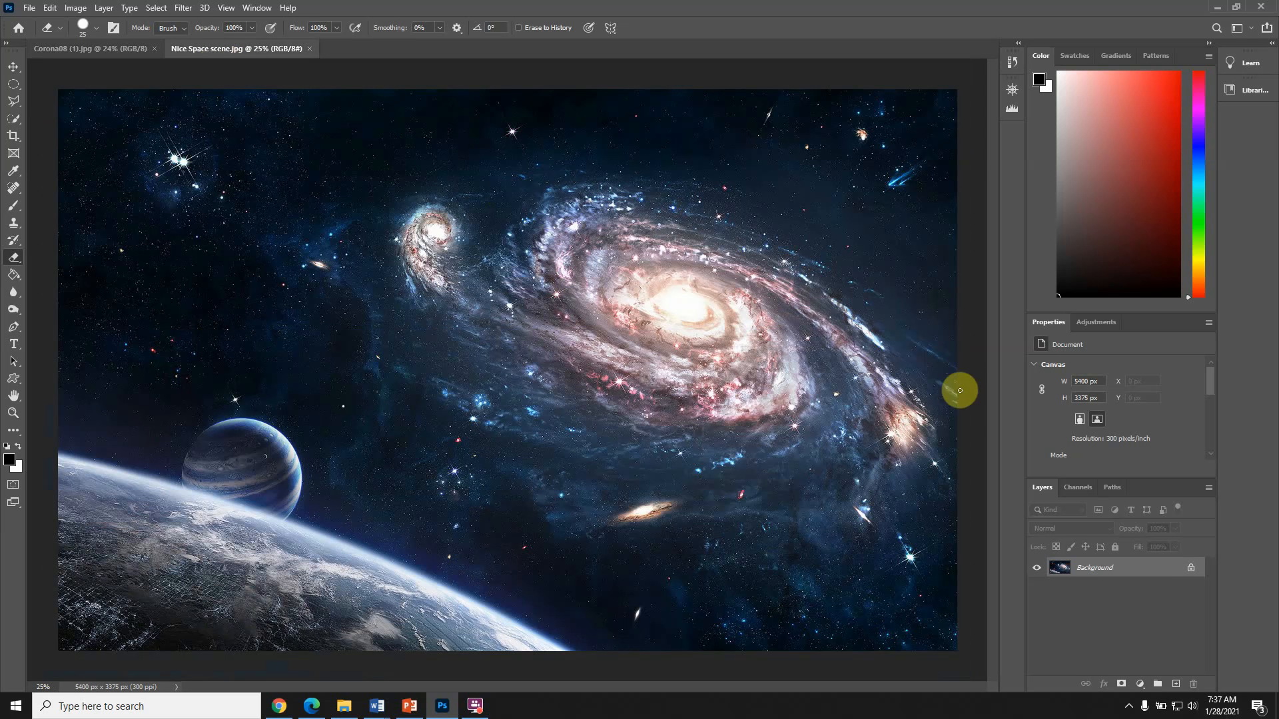
pyautogui.click(83, 8)
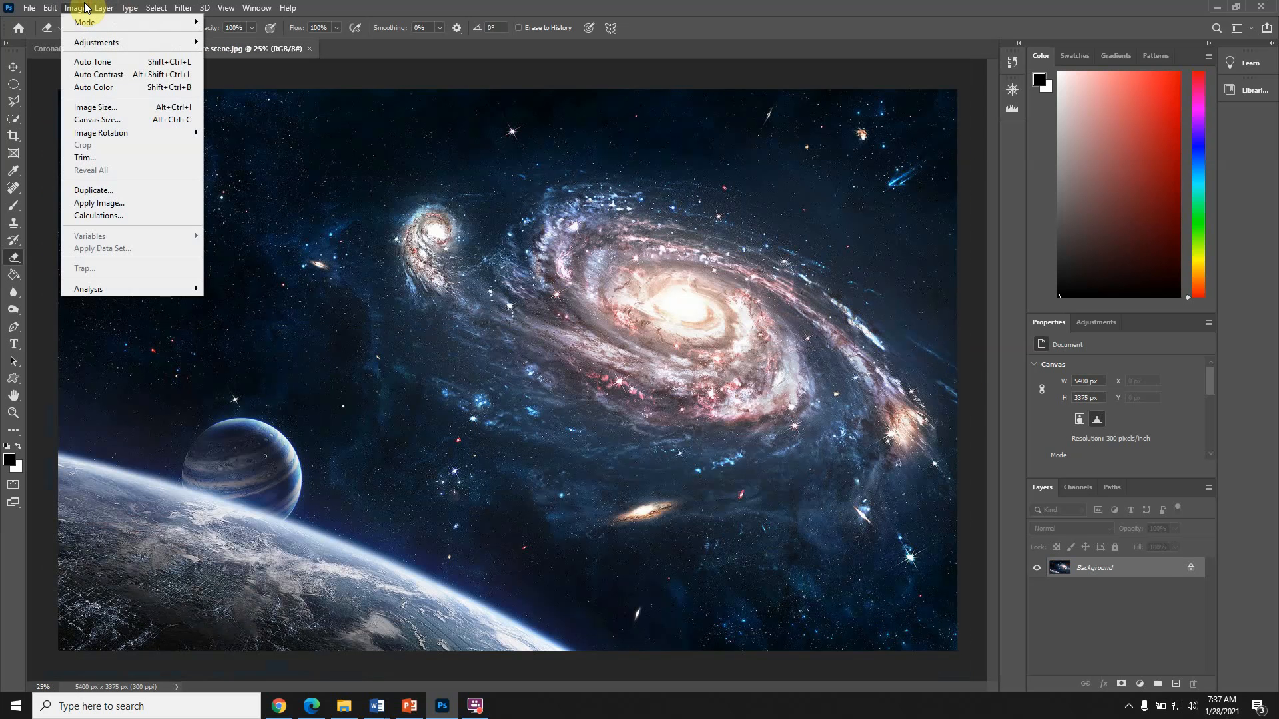
pyautogui.moveTo(100, 132)
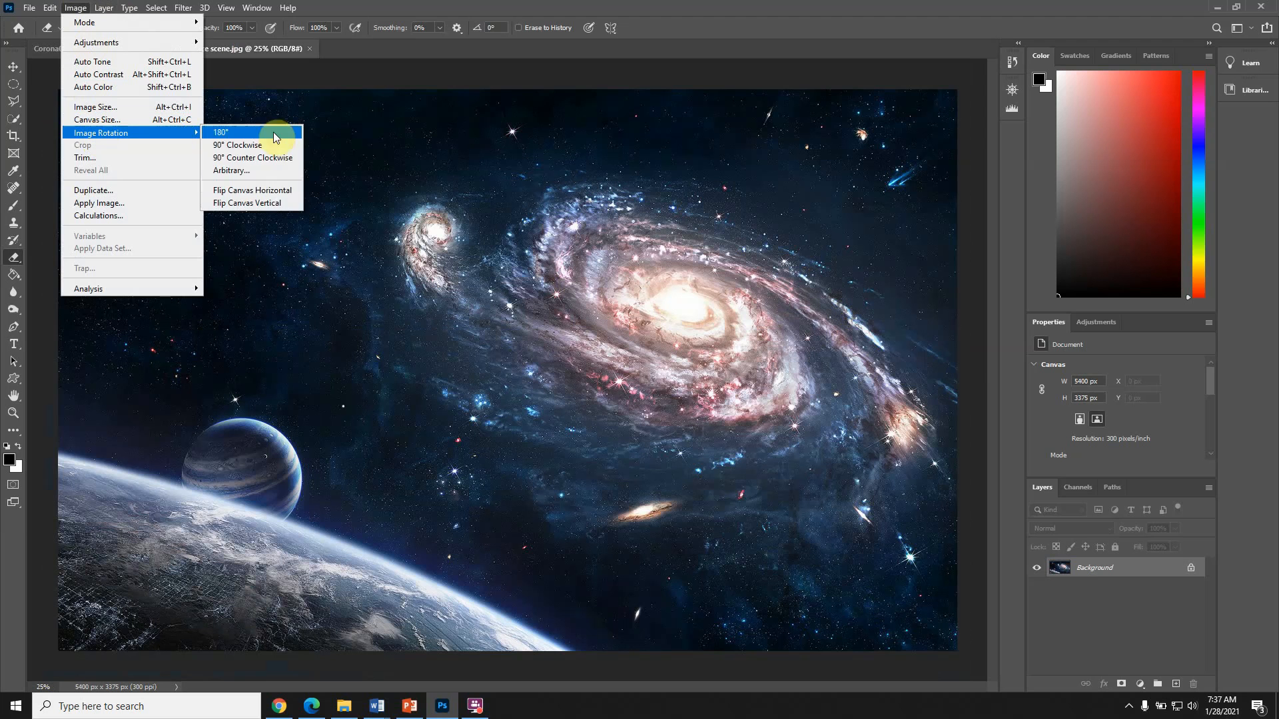
pyautogui.click(273, 192)
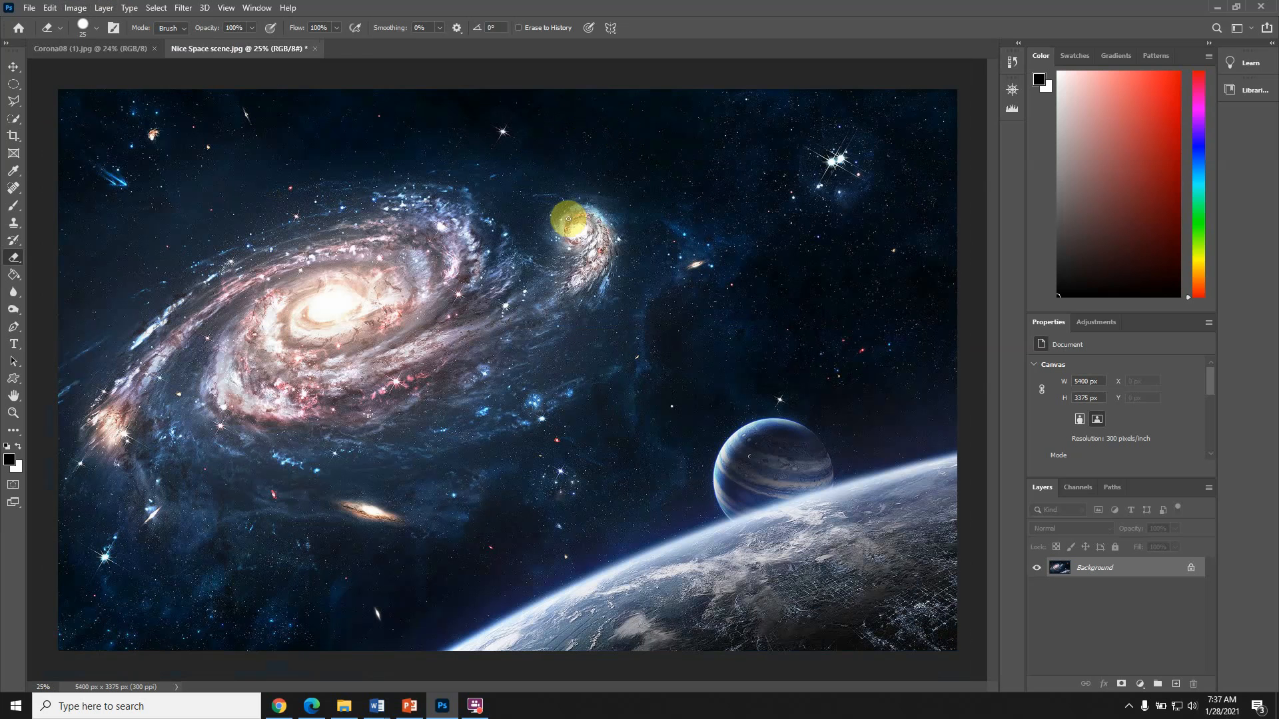
# Select the sky above the horizon in Corona08 (1).jpg with the Polygonal Lasso, following the photo's upper corners and the horizon line.
pyautogui.click(85, 46)
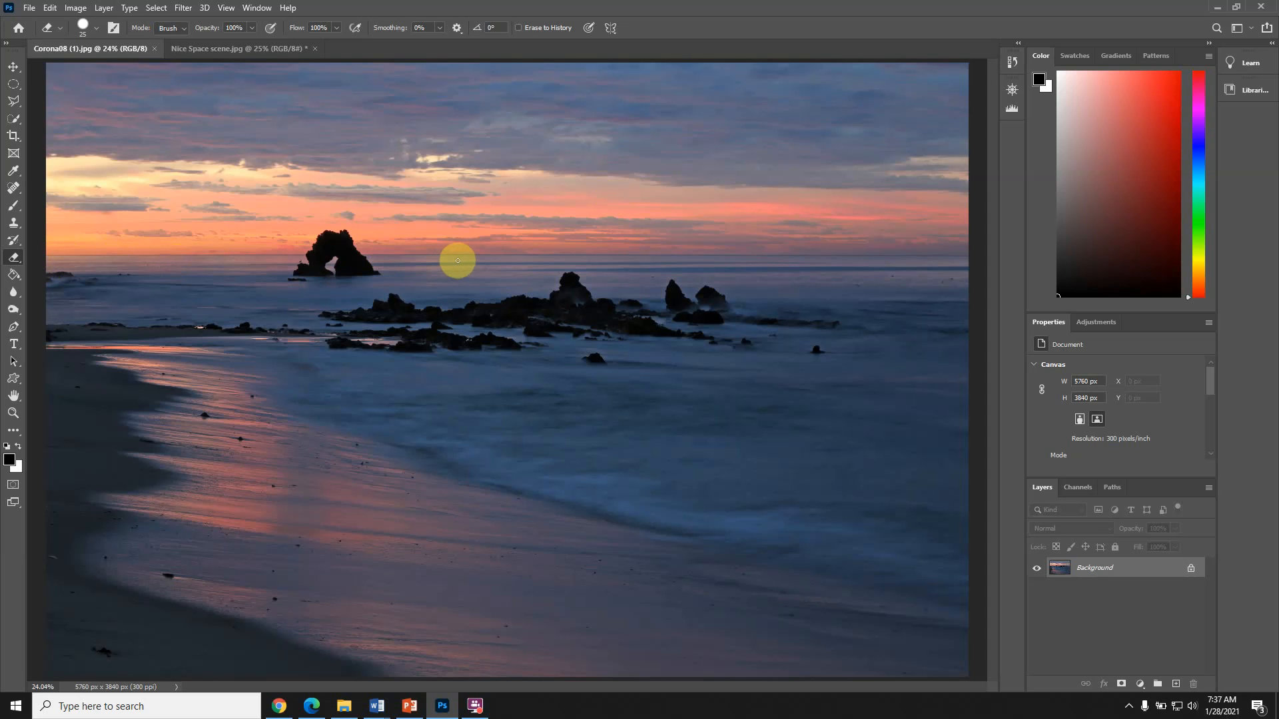
pyautogui.click(12, 103)
pyautogui.rightClick(13, 102)
pyautogui.click(80, 114)
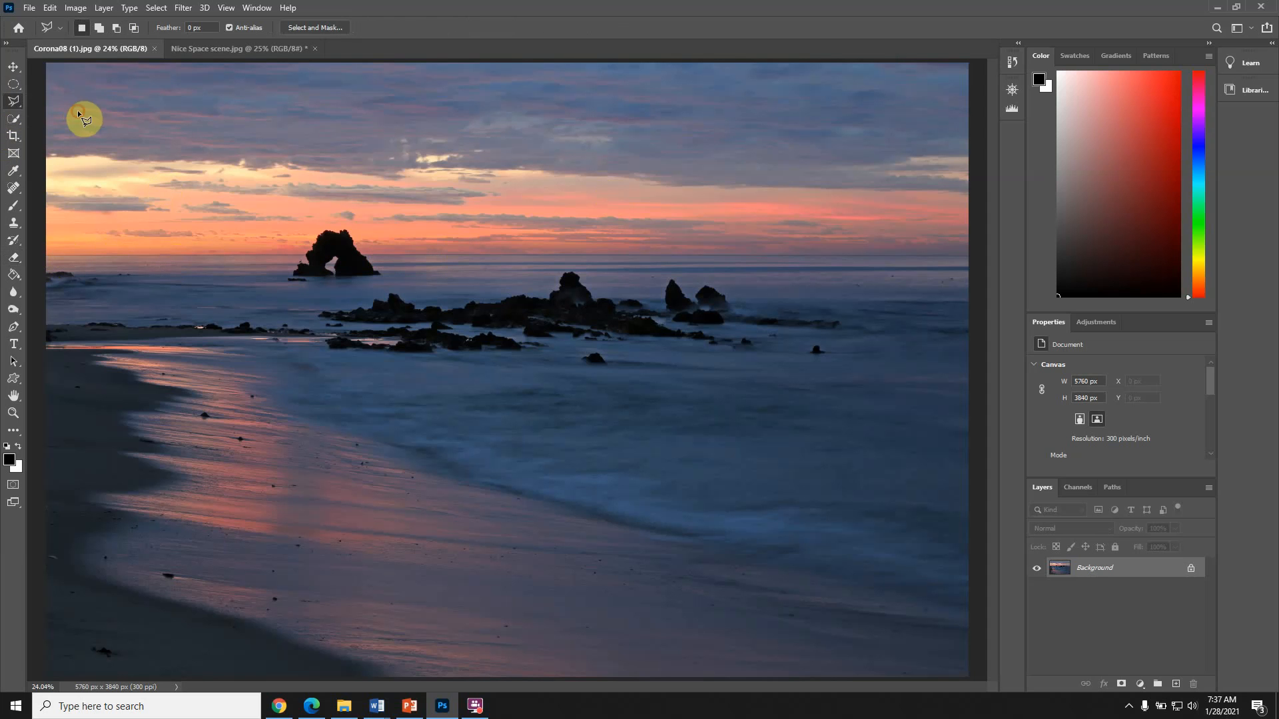
pyautogui.click(49, 65)
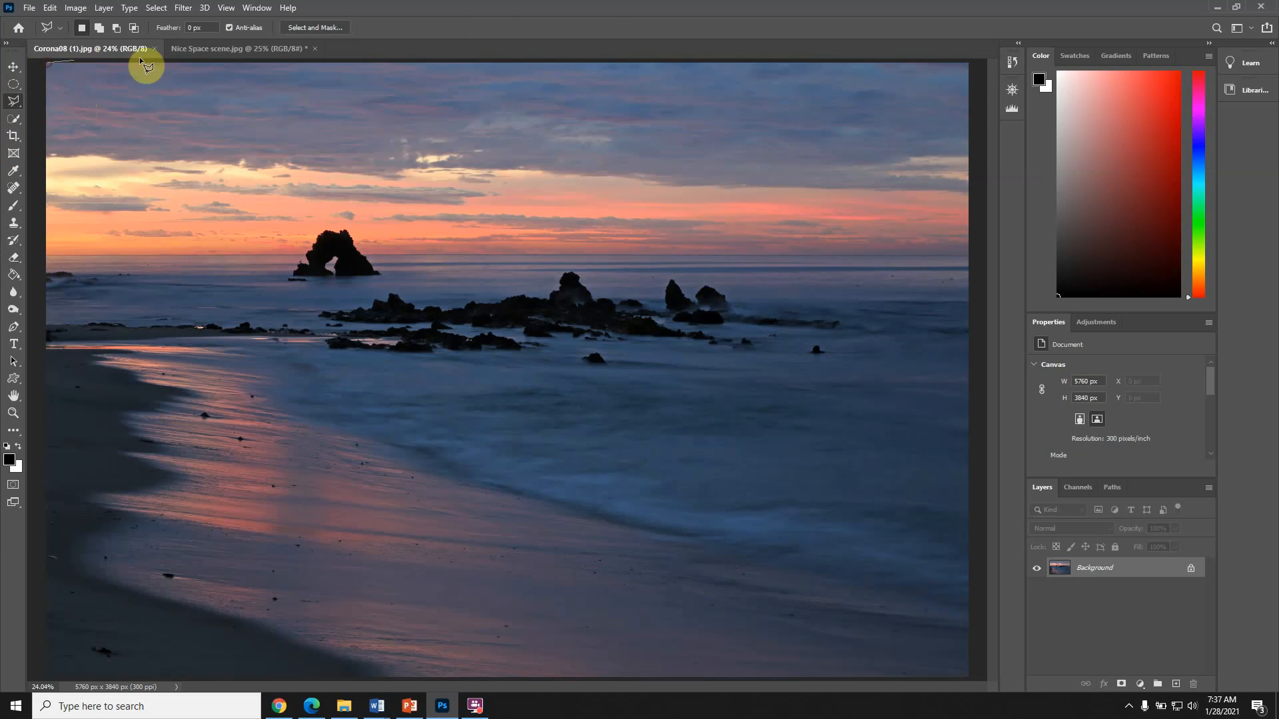
pyautogui.click(971, 61)
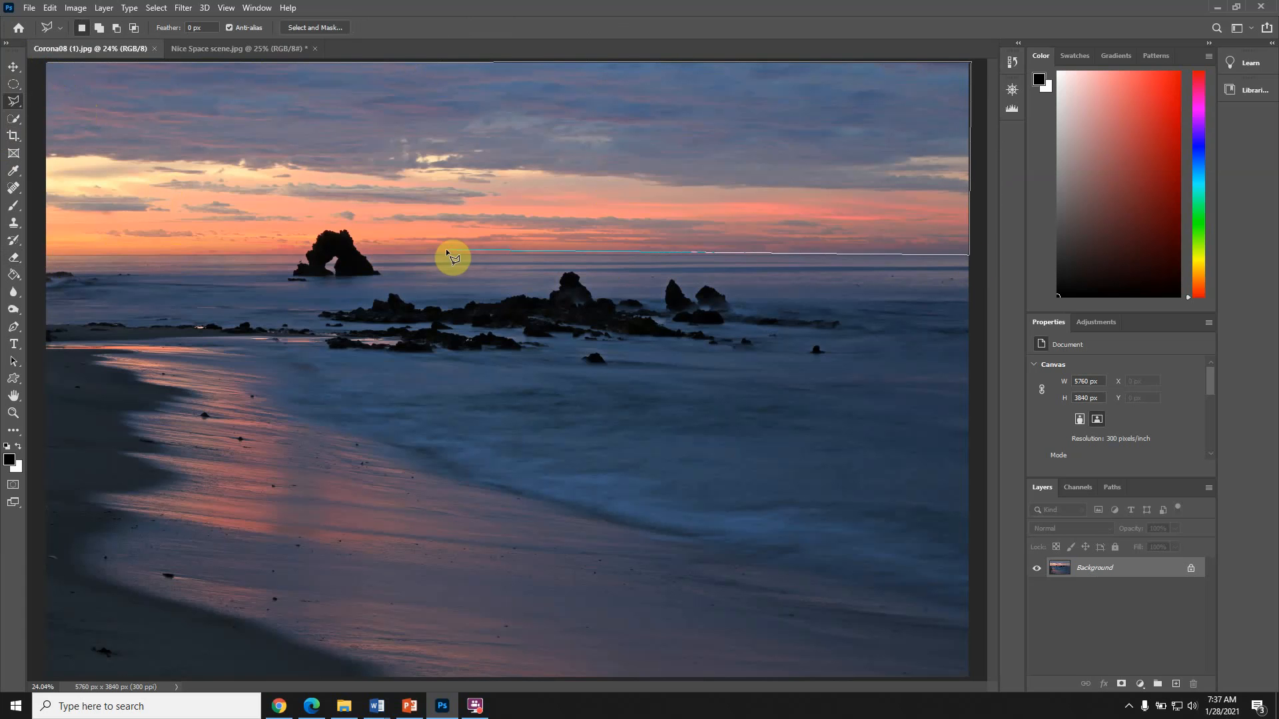
pyautogui.click(46, 253)
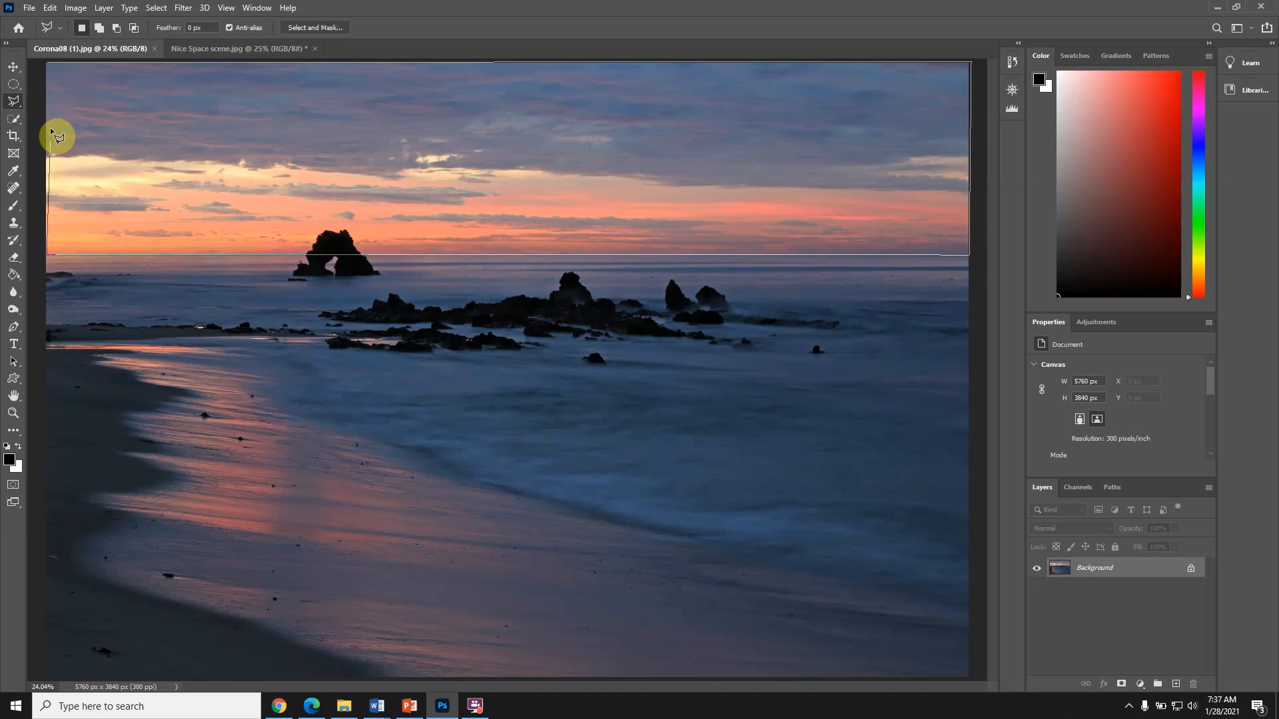
pyautogui.click(47, 64)
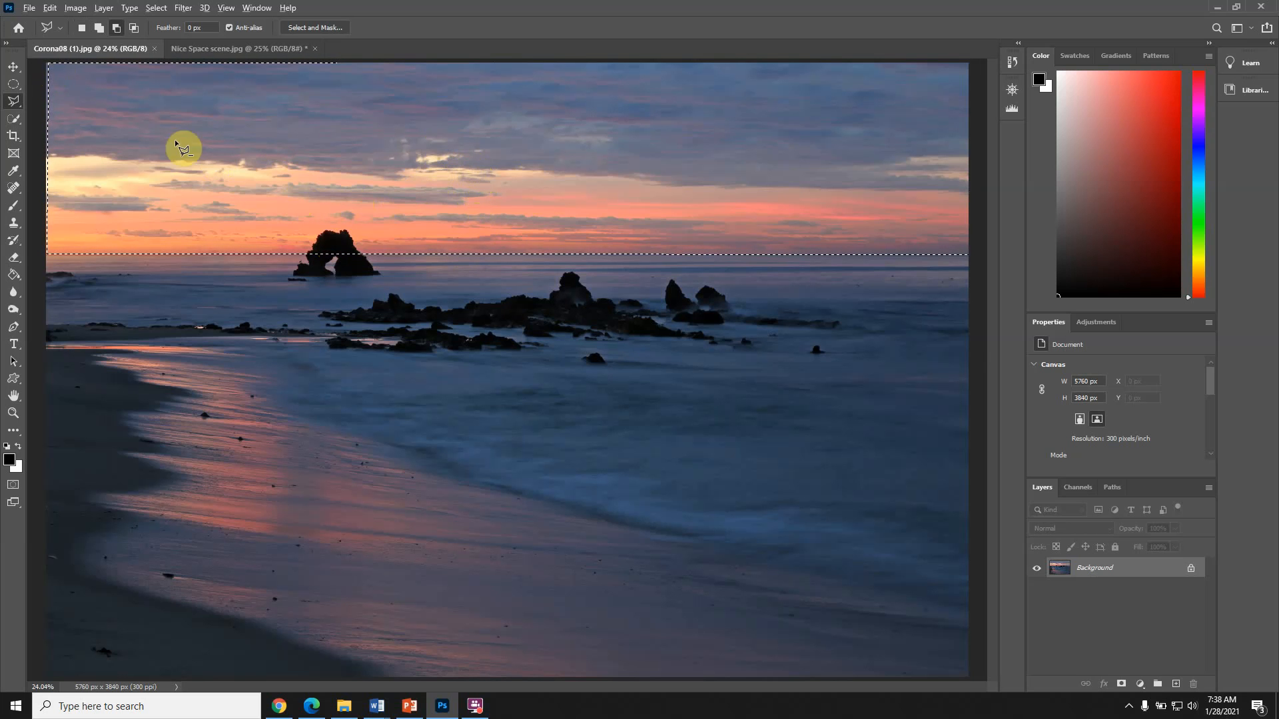
# Subtract the rock arch from the sky selection with the Quick Selection tool.
pyautogui.click(16, 119)
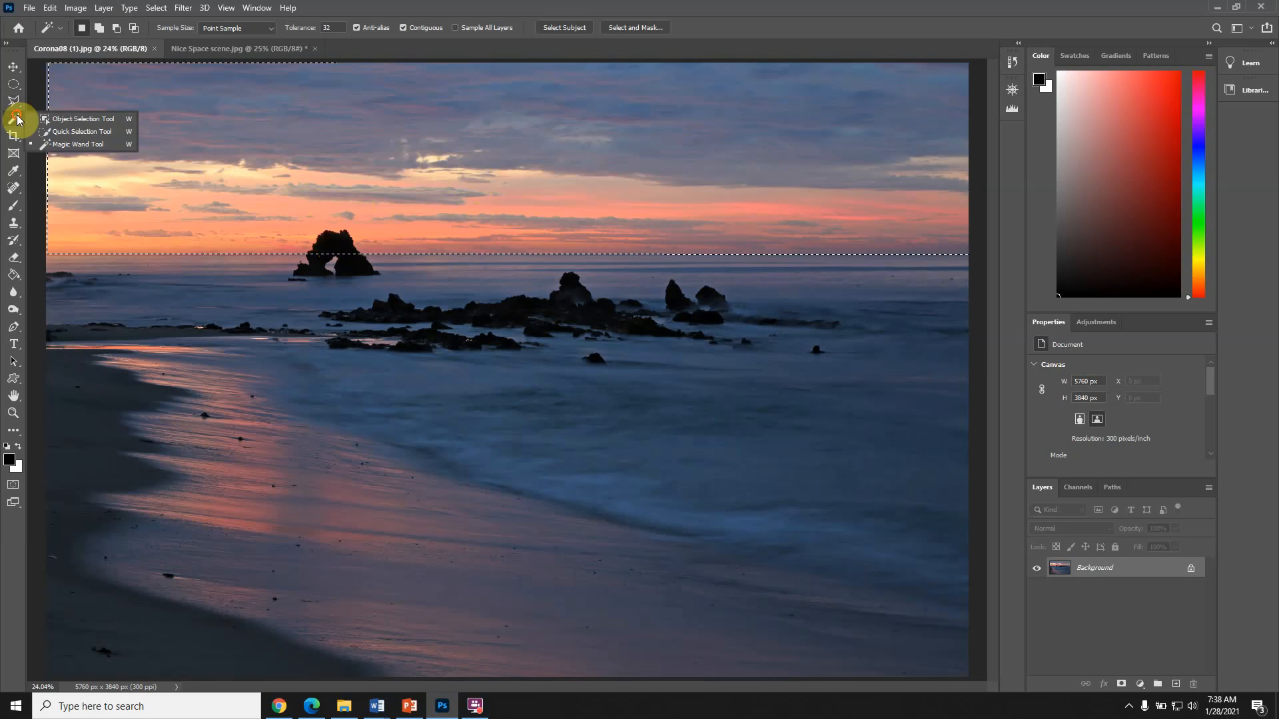
pyautogui.click(89, 132)
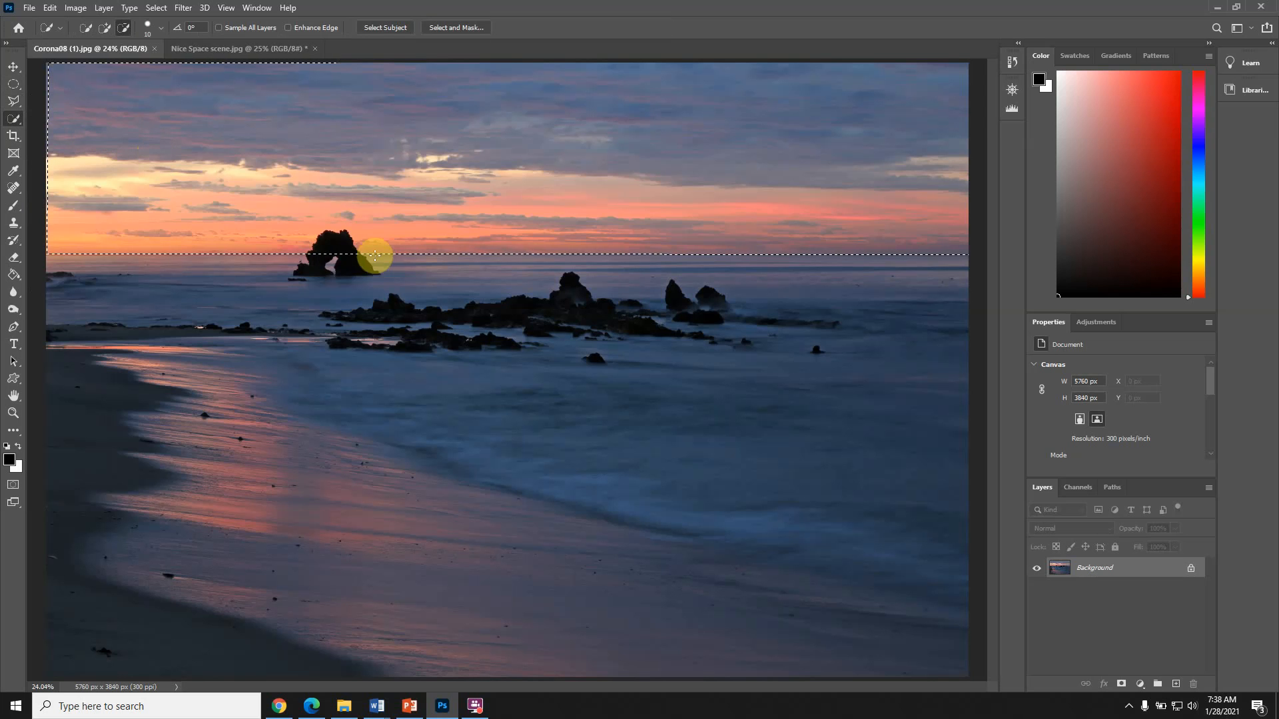
pyautogui.moveTo(353, 246); pyautogui.dragTo(334, 242)
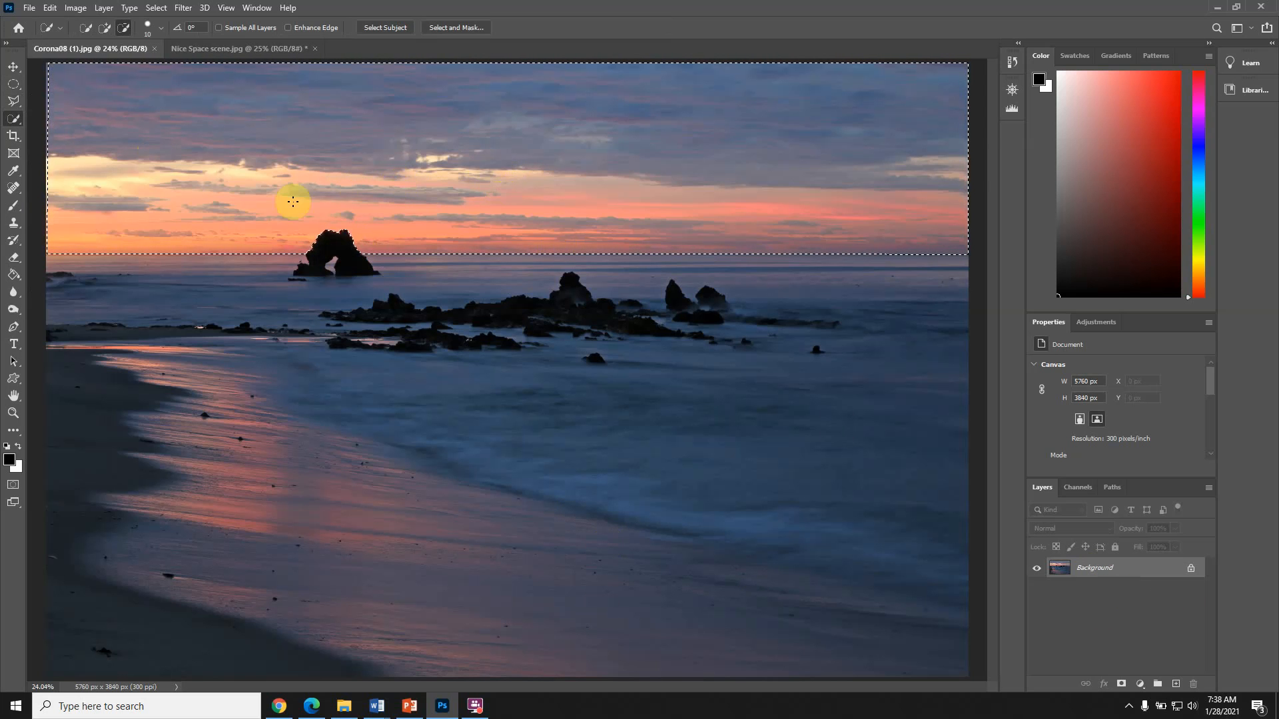
# Convert the beach photo's locked background into Layer 0 and delete the selected sky, leaving nothing selected.
pyautogui.doubleClick(1130, 571)
pyautogui.click(751, 32)
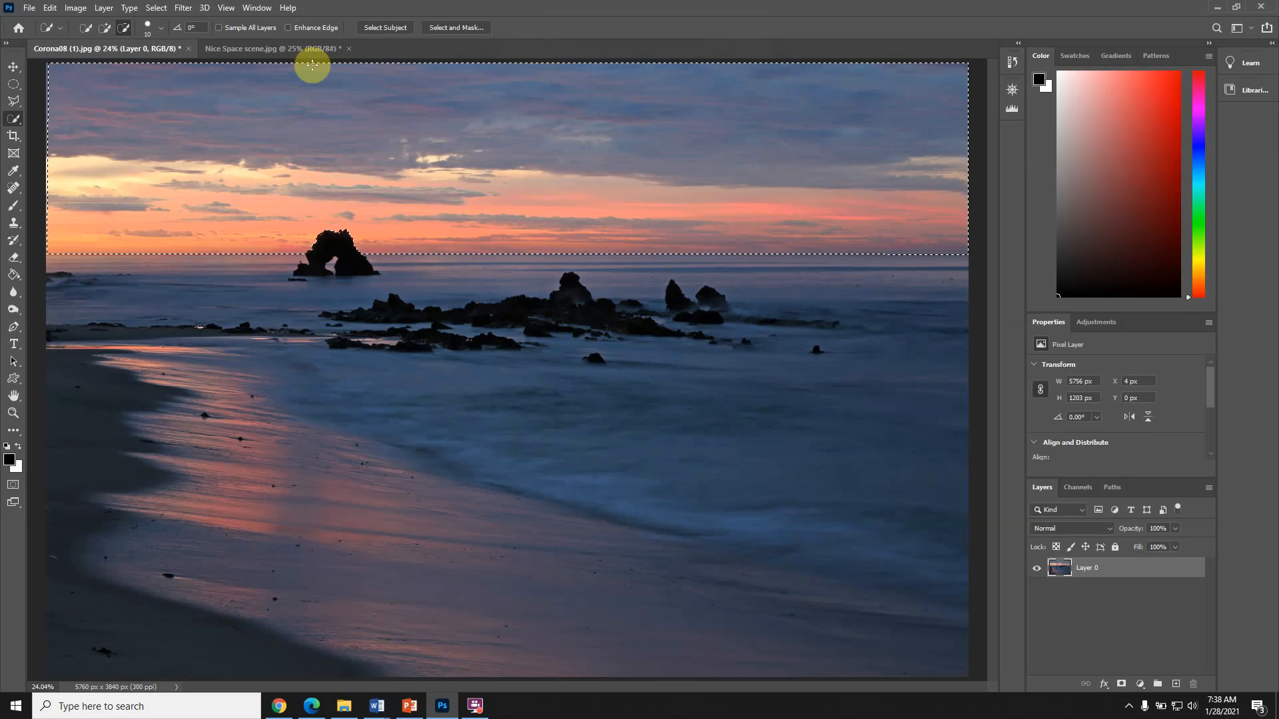
pyautogui.press('Delete')
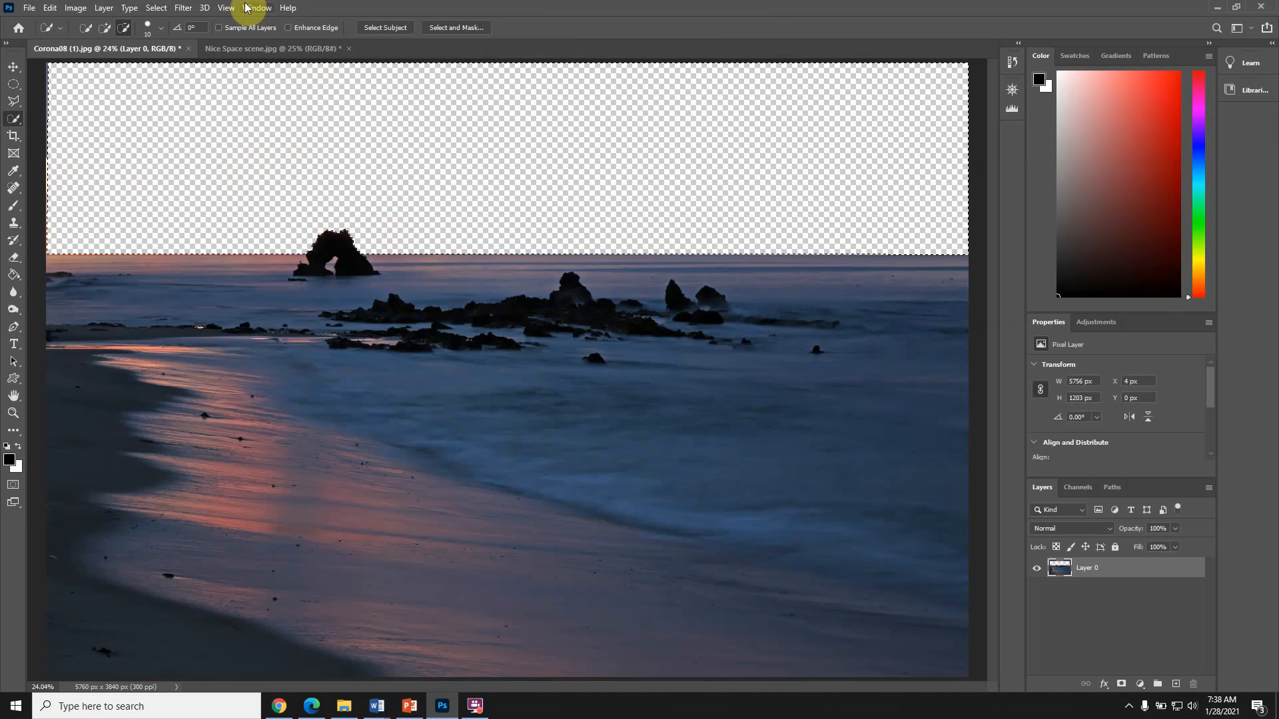
pyautogui.click(158, 8)
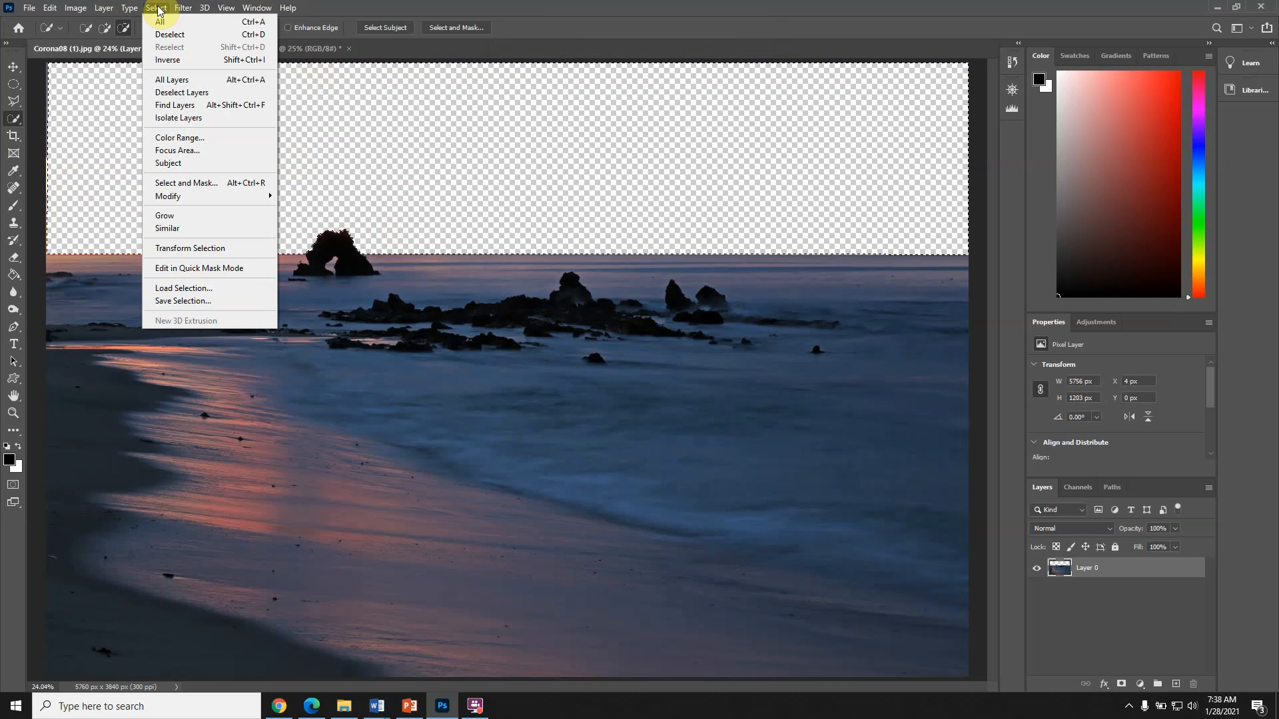
pyautogui.click(164, 34)
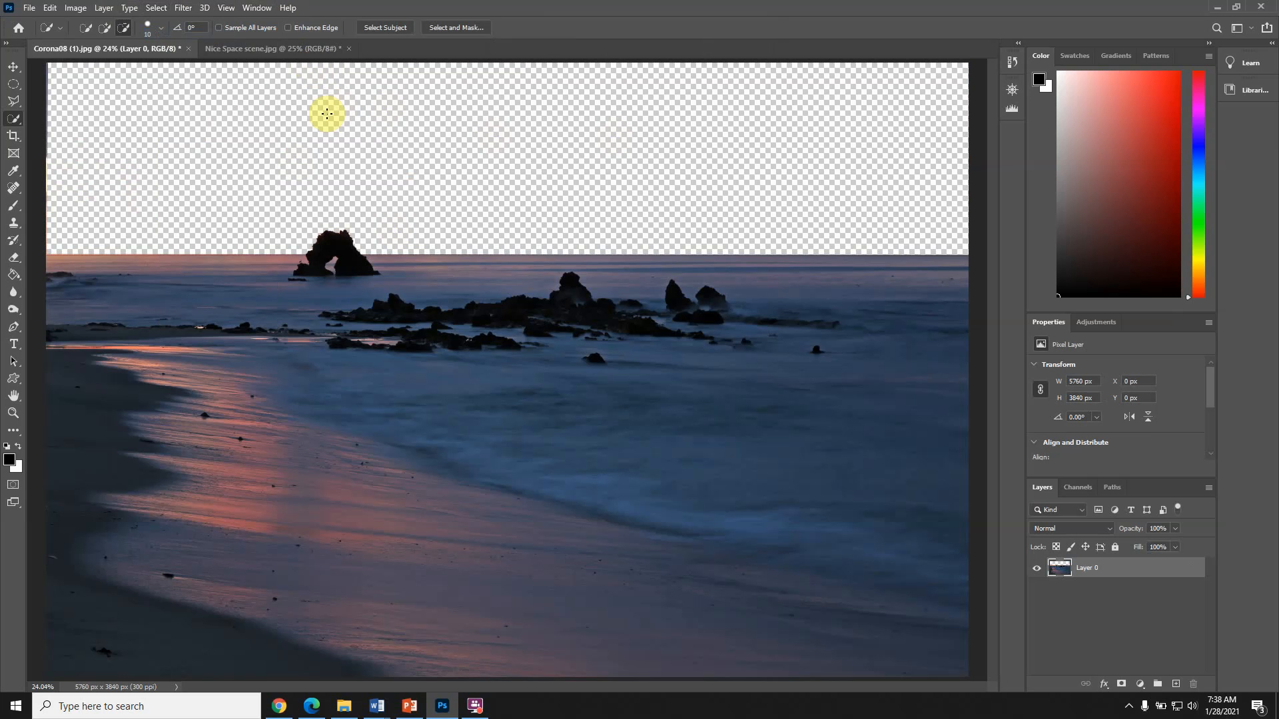
# Save the flipped Nice Space scene.jpg.
pyautogui.click(214, 48)
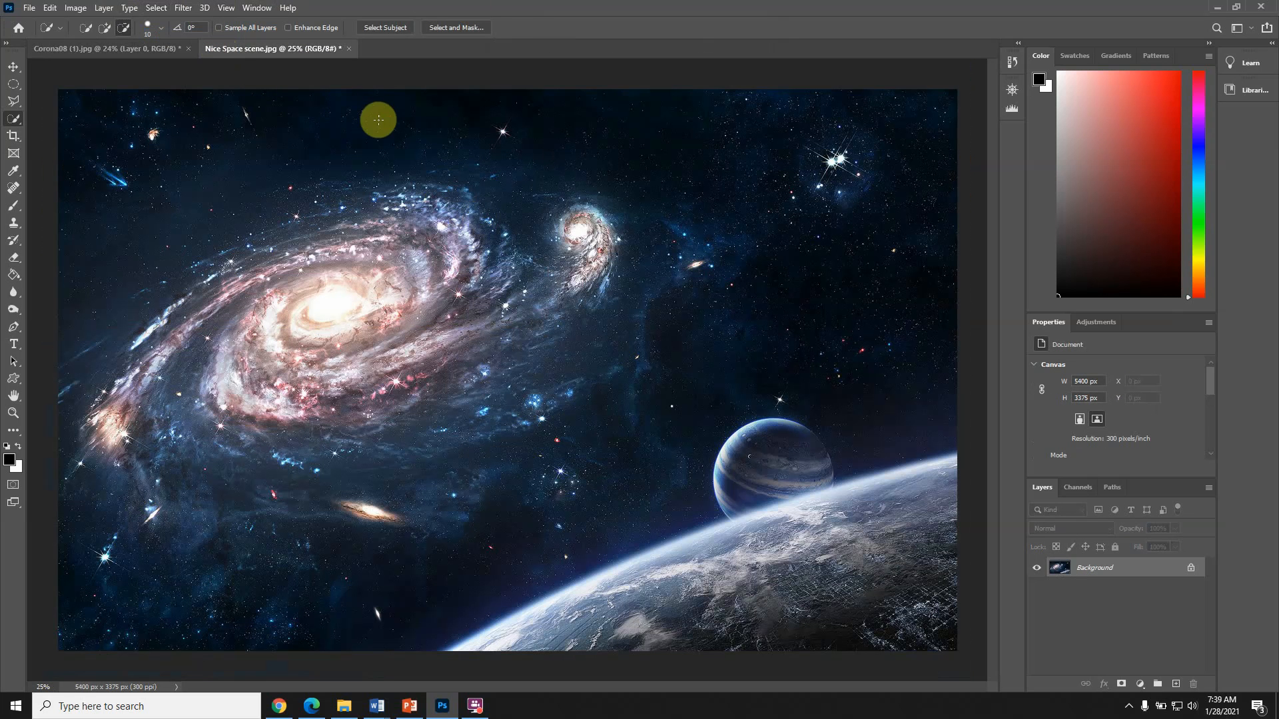
pyautogui.click(29, 8)
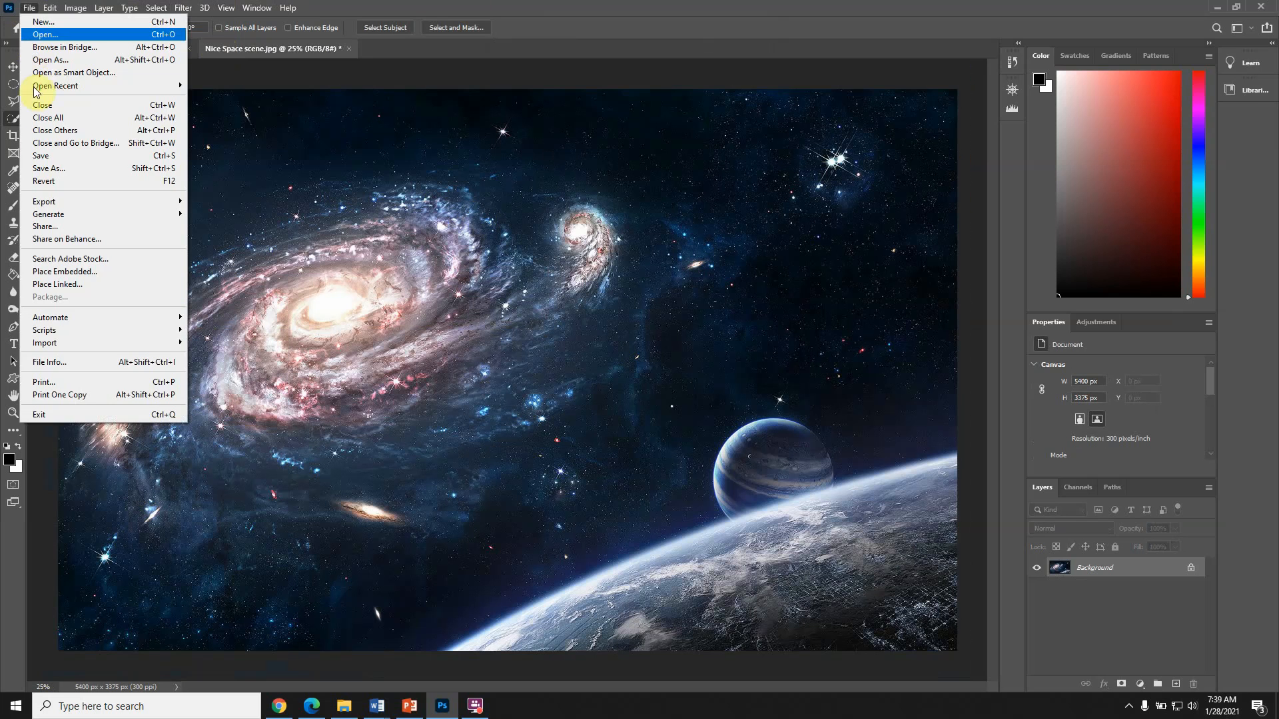
pyautogui.click(41, 155)
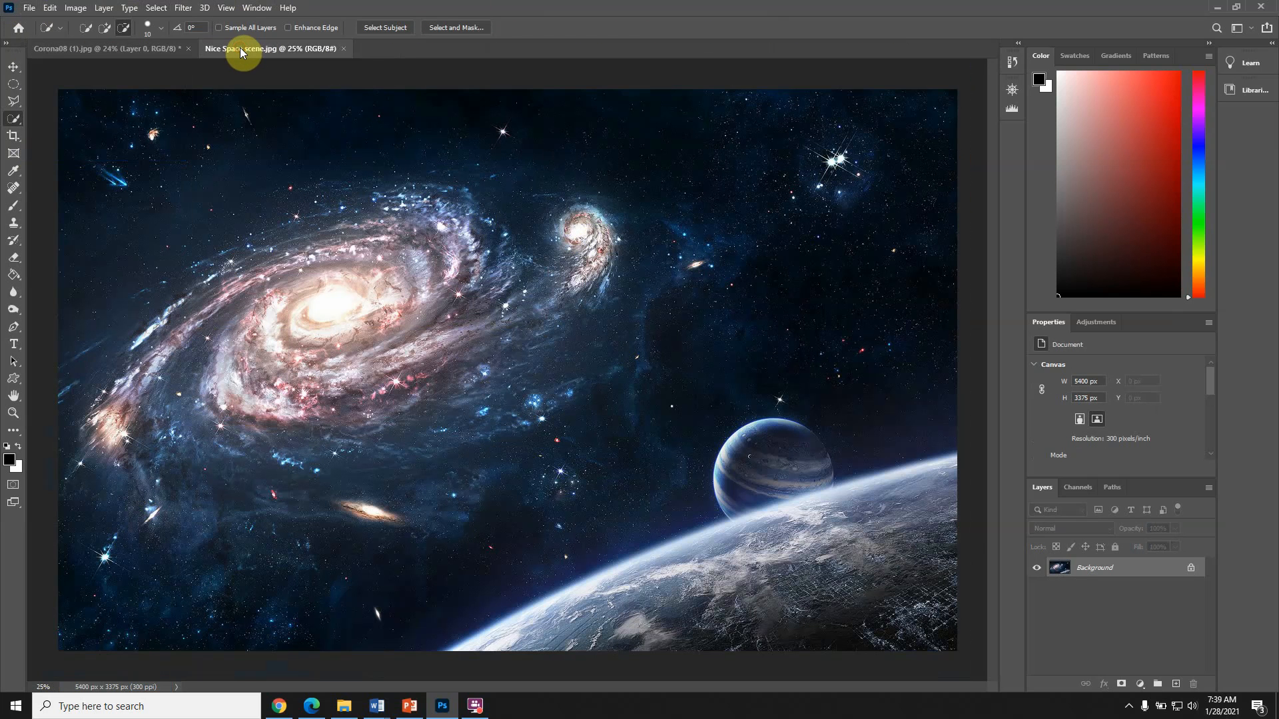
# Float the space scene in its own window and copy its image into the beach document as a new layer, then minimize that window.
pyautogui.moveTo(240, 47); pyautogui.dragTo(513, 129)
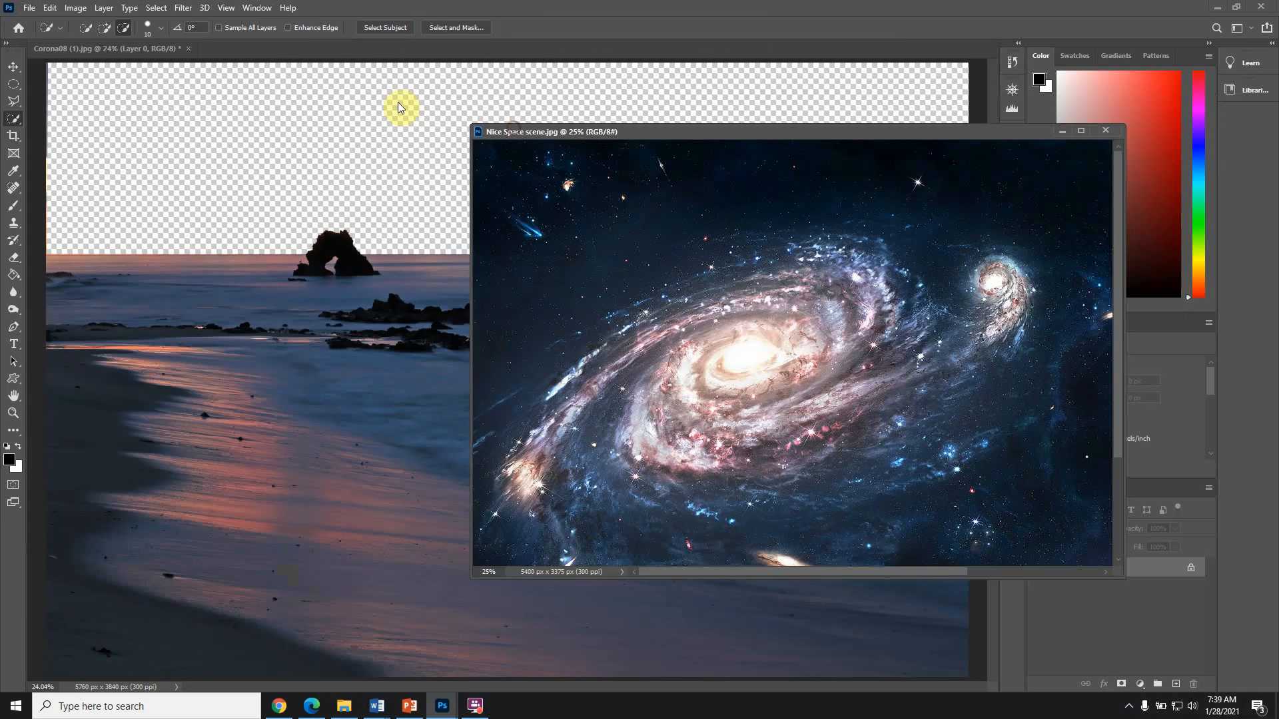
pyautogui.click(13, 67)
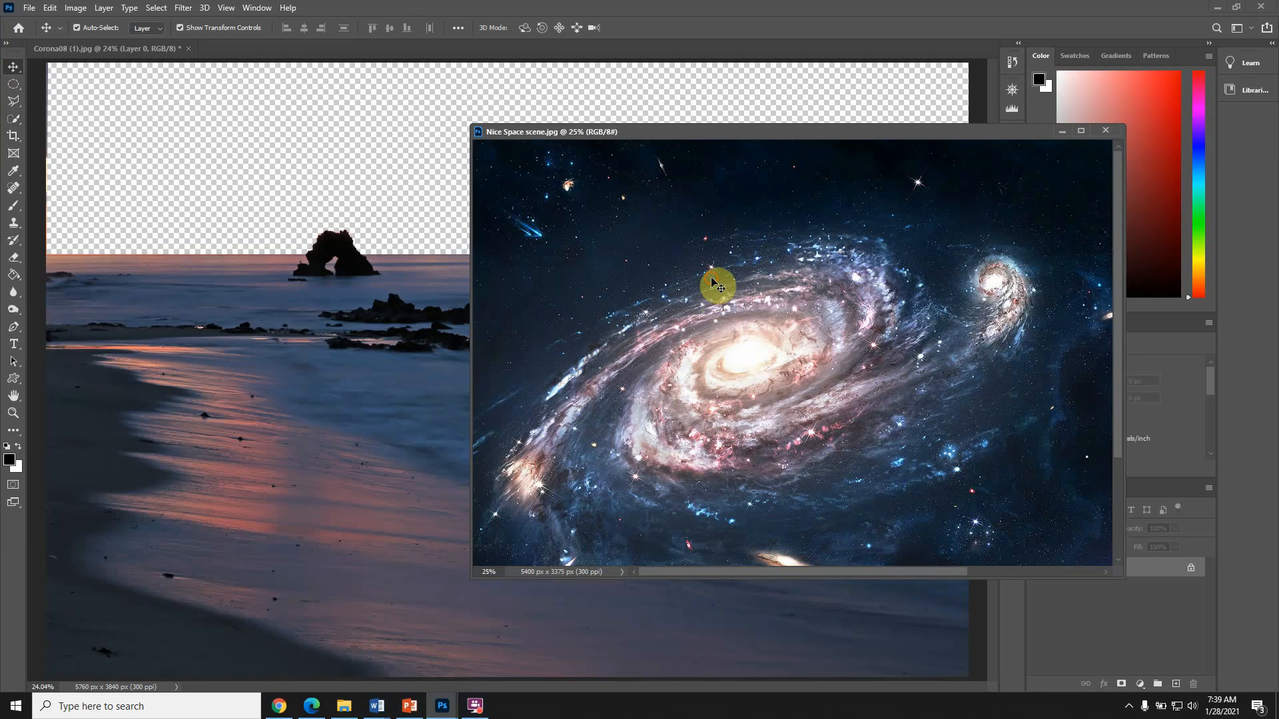
pyautogui.moveTo(713, 283); pyautogui.dragTo(351, 297)
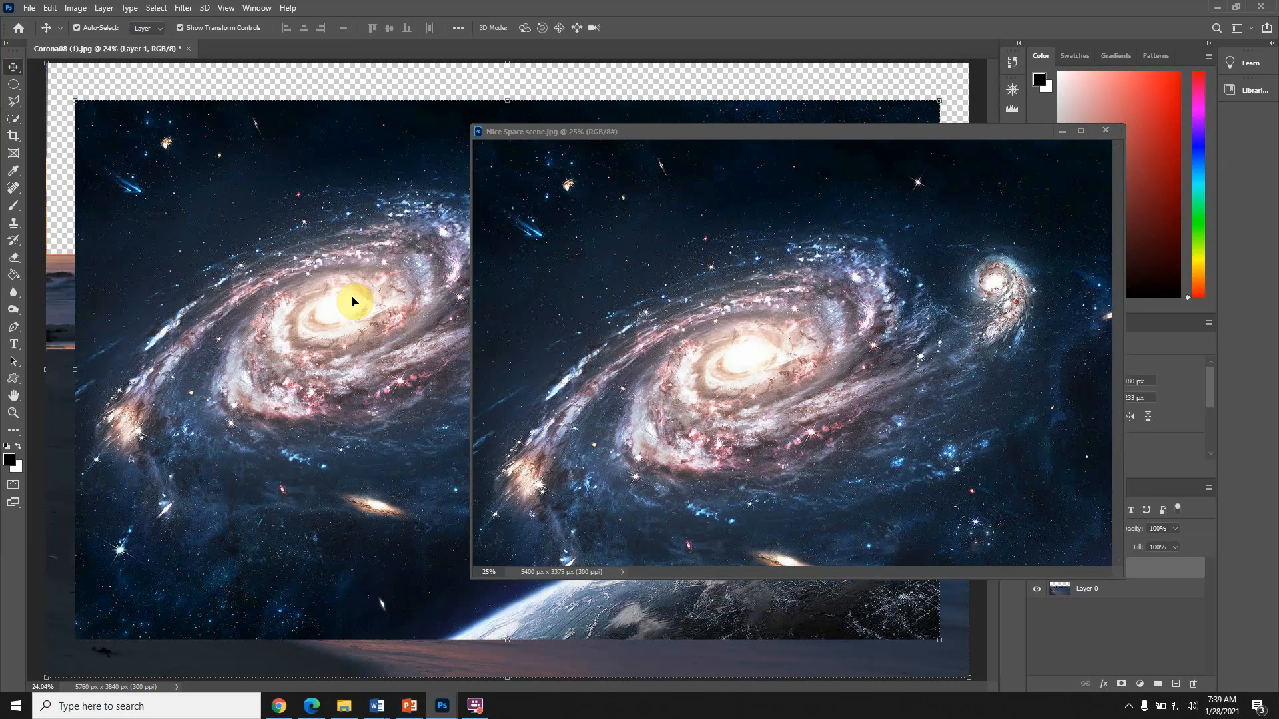
pyautogui.click(1062, 131)
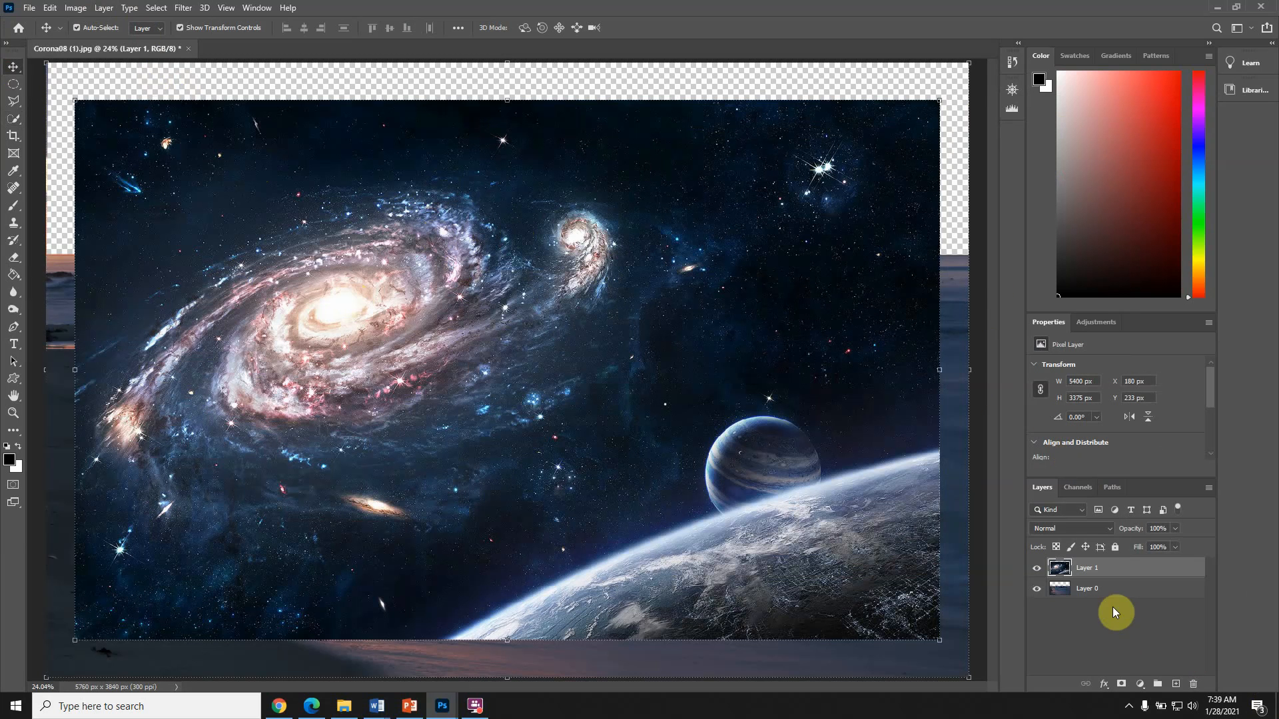
# Place the space layer beneath the beach layer and scale it proportionally to about 106.76% so it fills the canvas width and upper edge.
pyautogui.moveTo(1109, 572); pyautogui.dragTo(1113, 606)
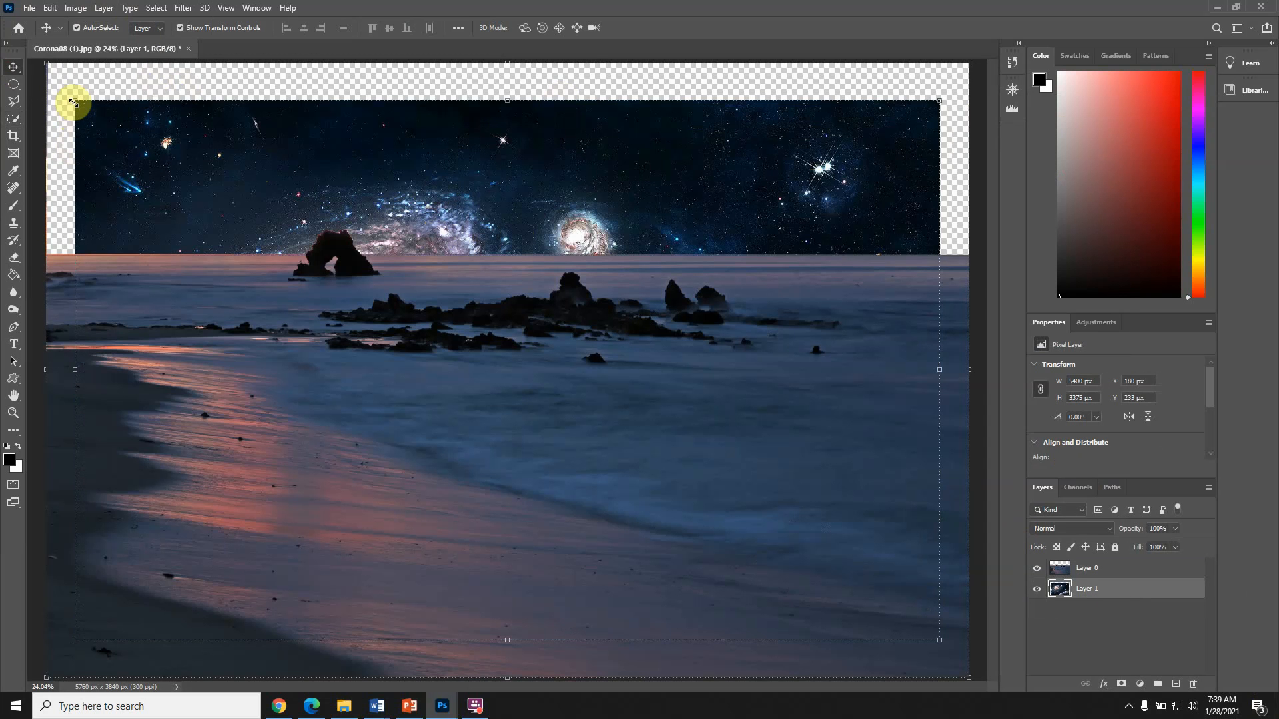
pyautogui.moveTo(74, 102); pyautogui.dragTo(51, 76)
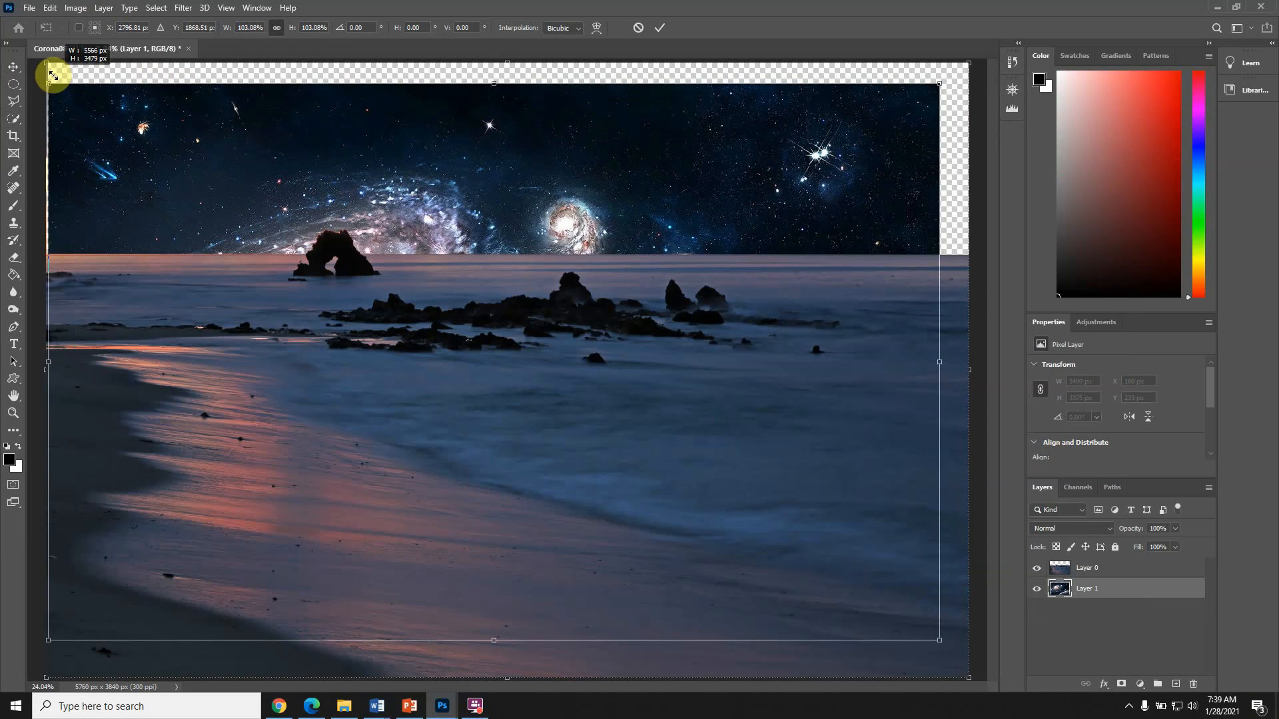
pyautogui.moveTo(939, 84); pyautogui.dragTo(967, 66)
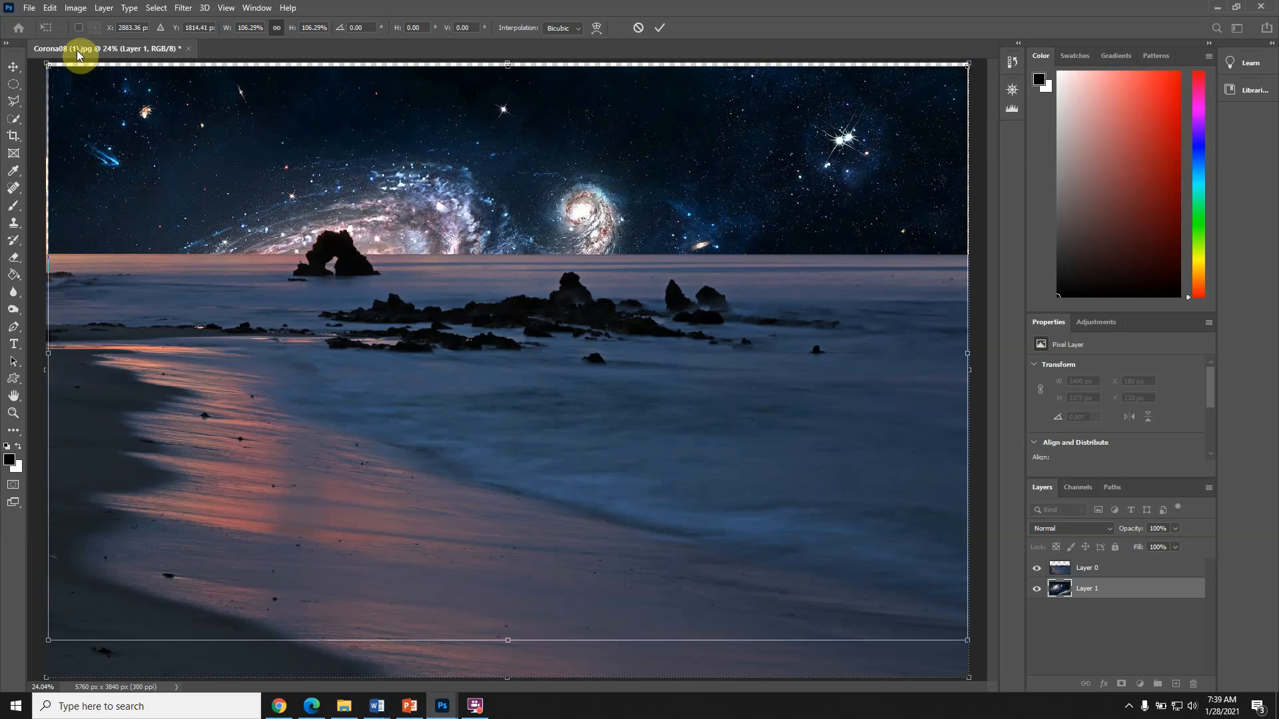
pyautogui.moveTo(46, 62); pyautogui.dragTo(47, 63)
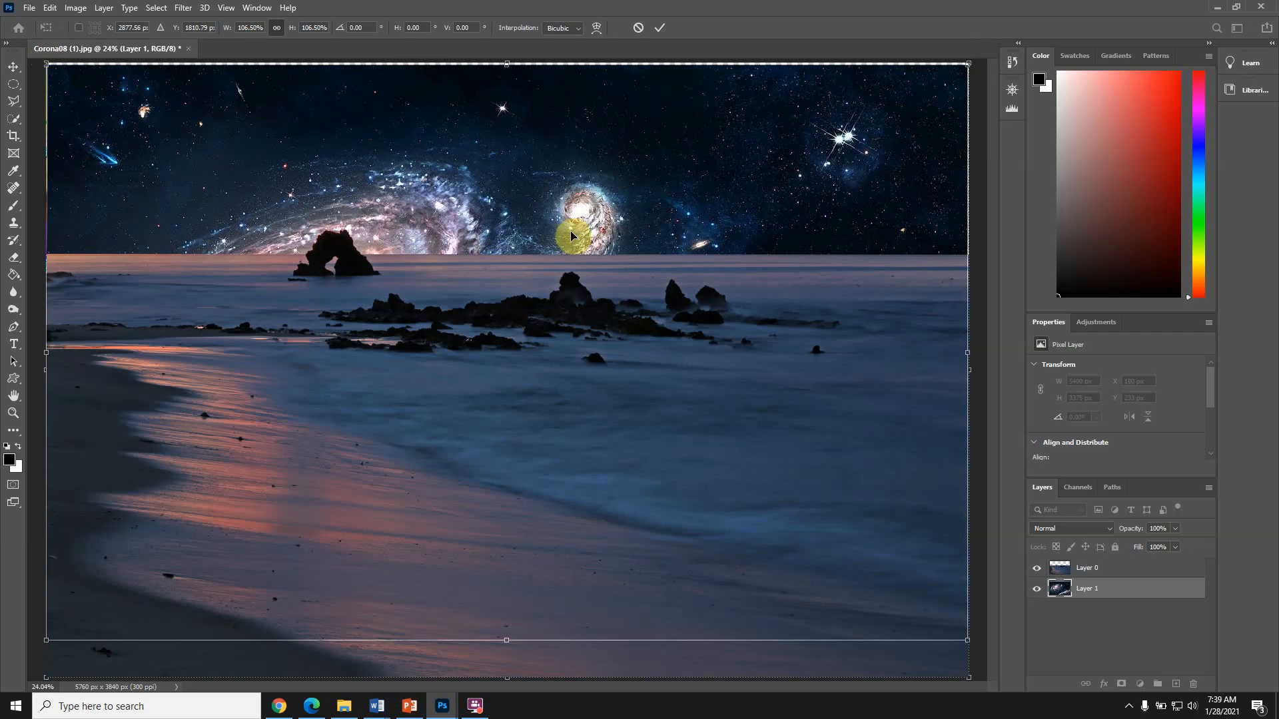
pyautogui.moveTo(534, 209); pyautogui.dragTo(534, 204)
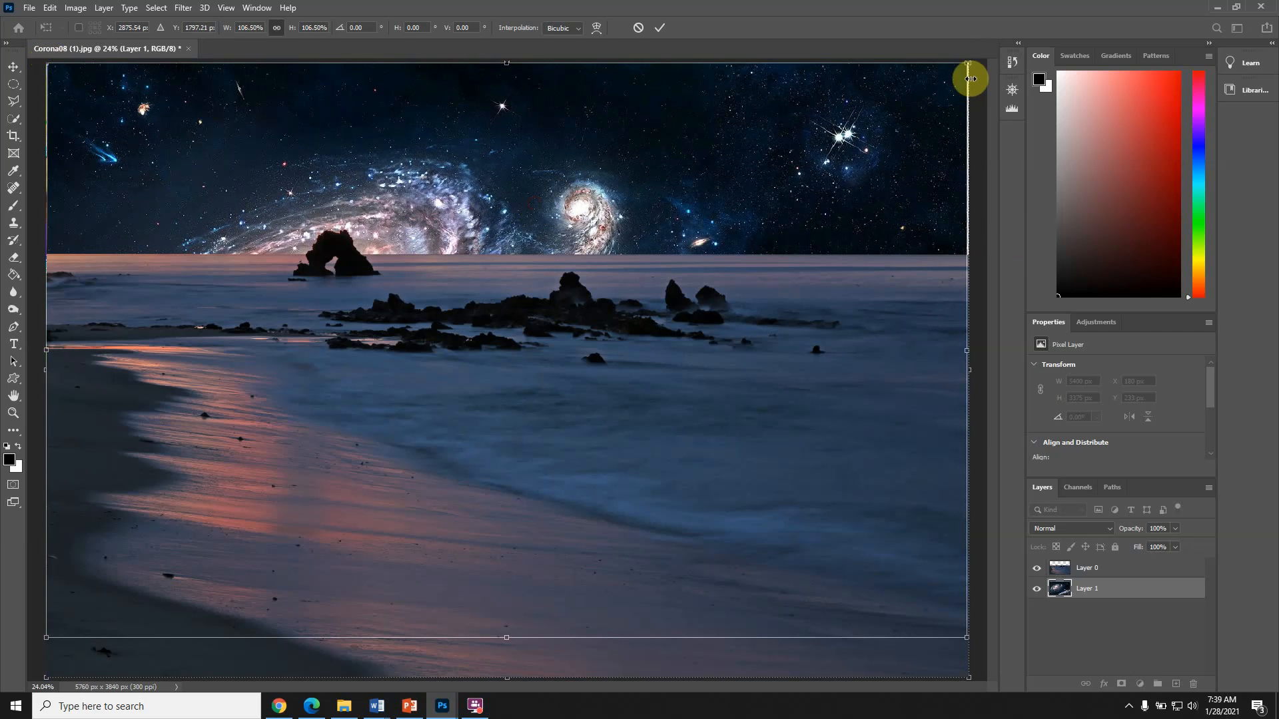
pyautogui.moveTo(967, 65); pyautogui.dragTo(970, 62)
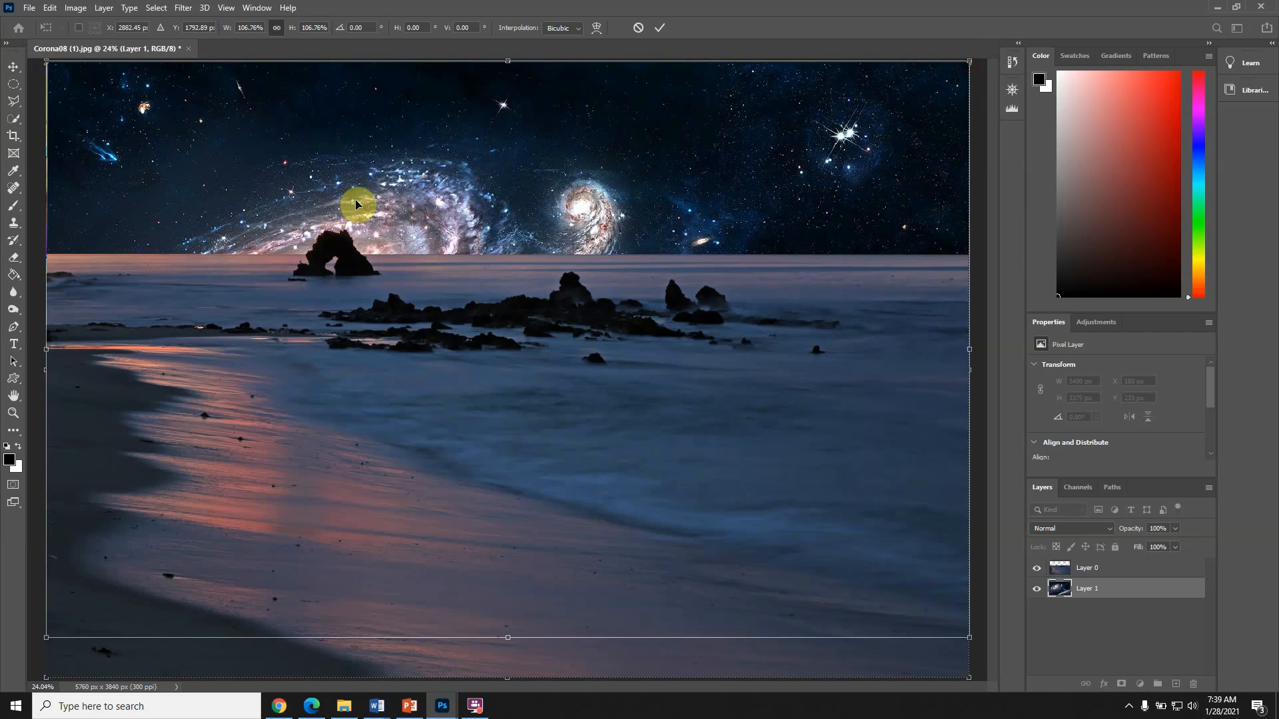
# Move the beach layer down to about Y 1099 px, so the horizon crosses the planet's upper part.
pyautogui.click(1085, 568)
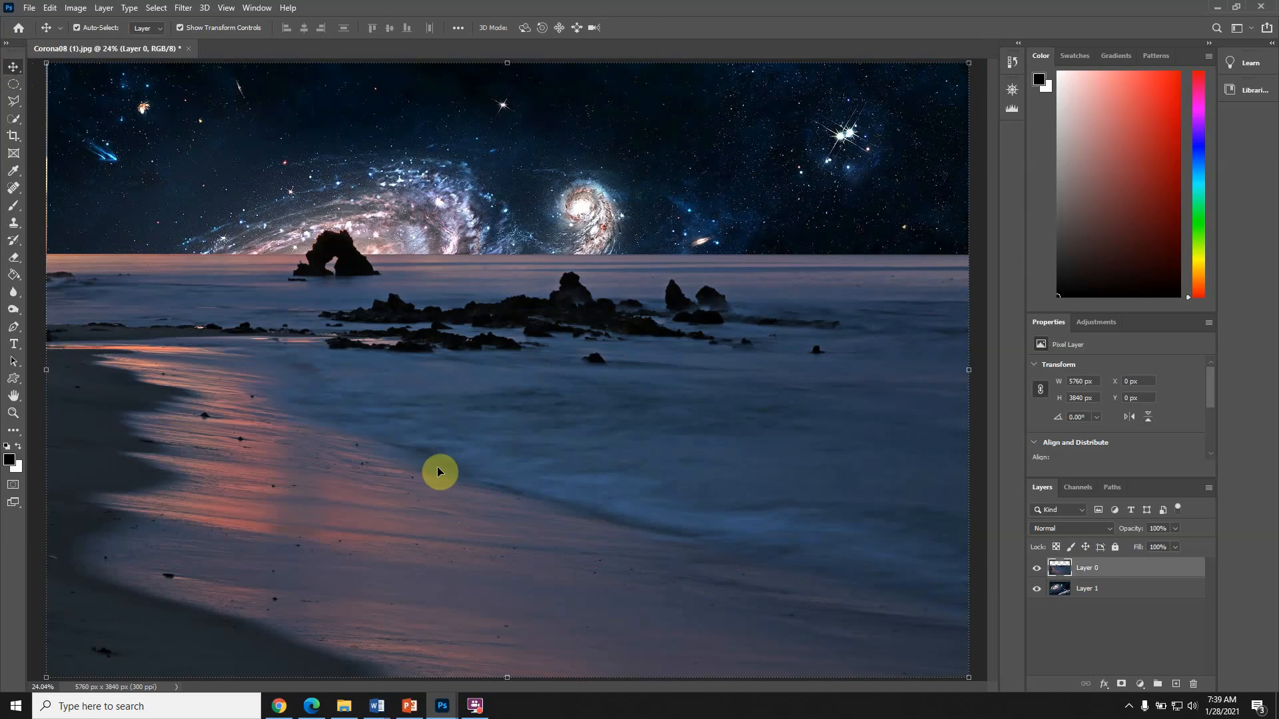
pyautogui.moveTo(437, 466); pyautogui.dragTo(439, 651)
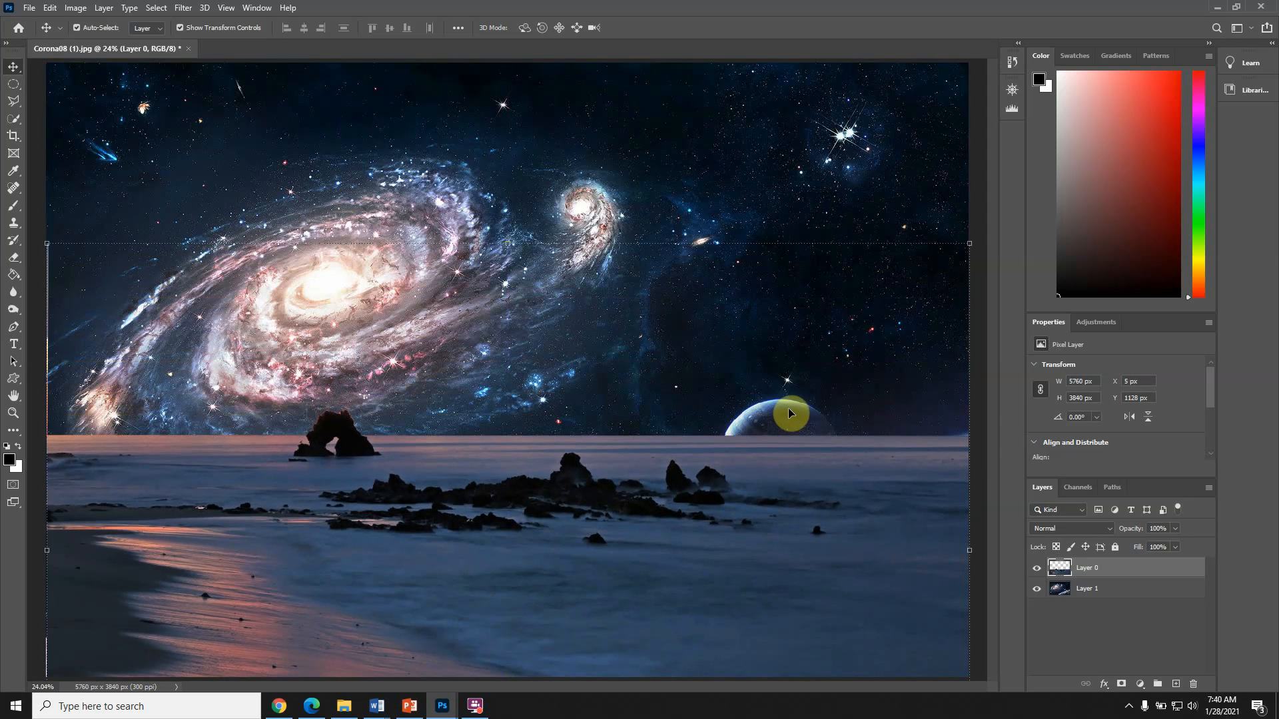
pyautogui.moveTo(525, 467); pyautogui.dragTo(531, 577)
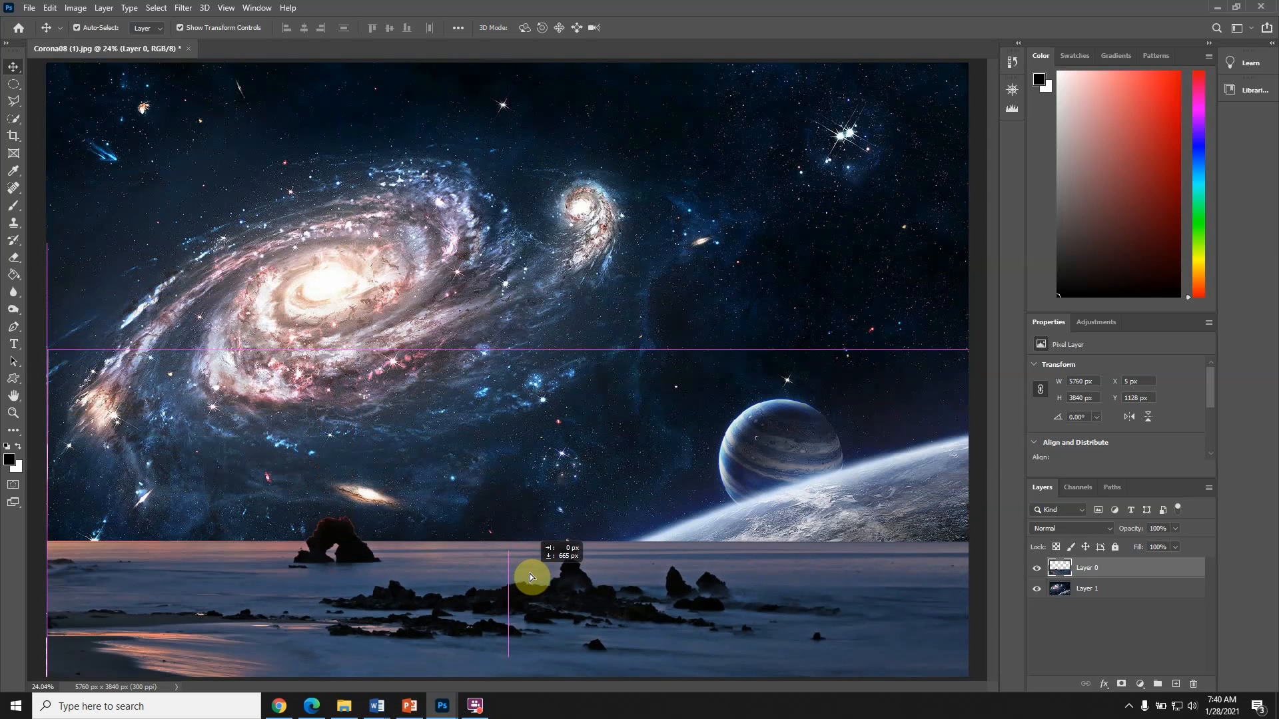
pyautogui.moveTo(531, 576); pyautogui.dragTo(523, 463)
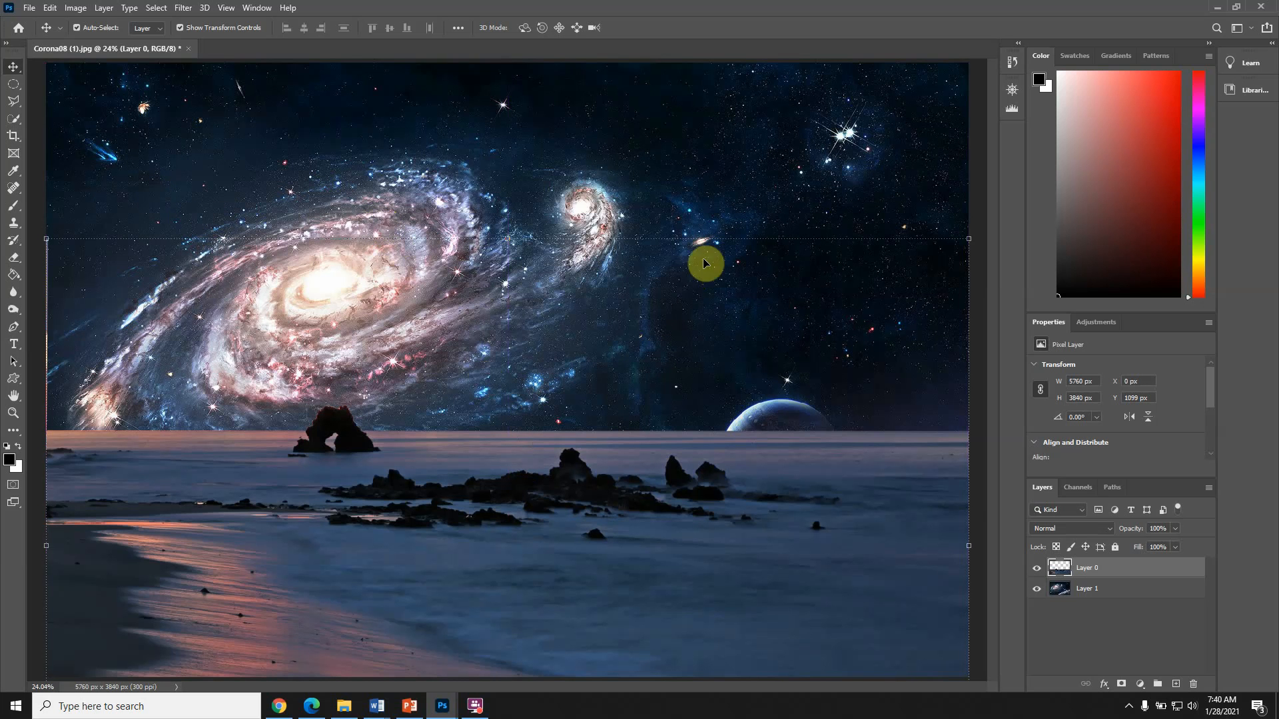
pyautogui.click(1133, 586)
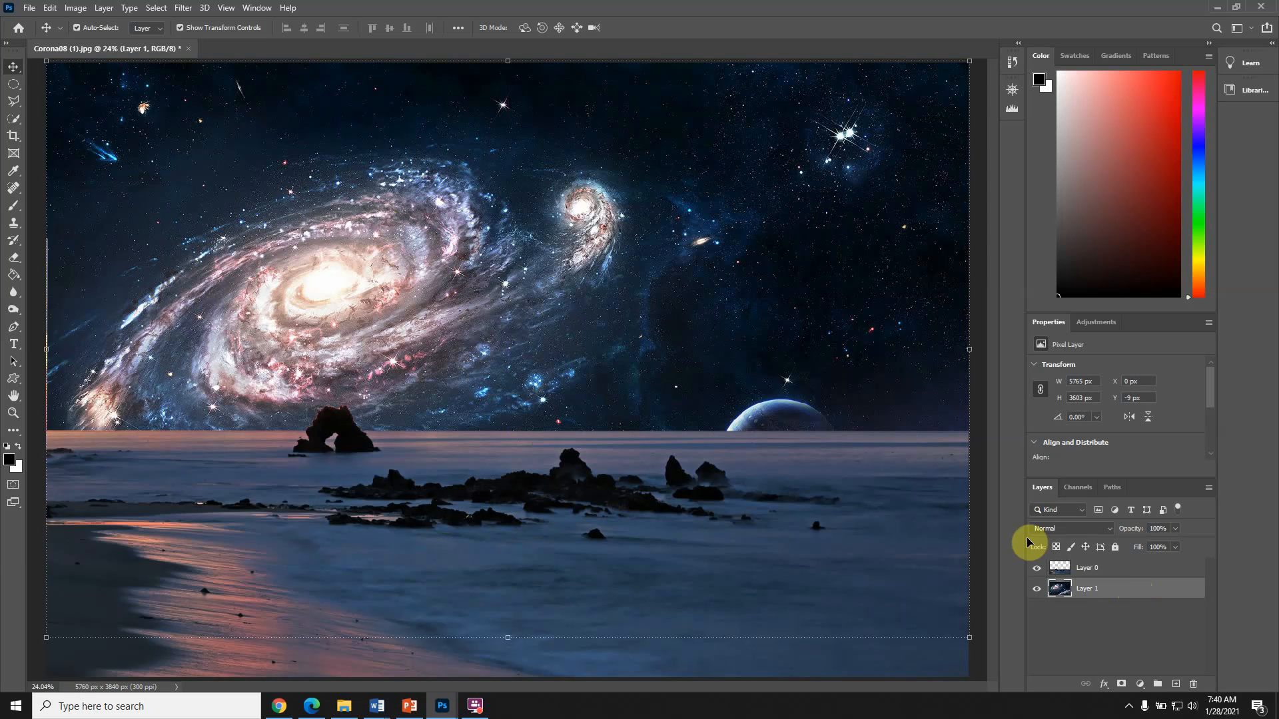
pyautogui.click(1099, 570)
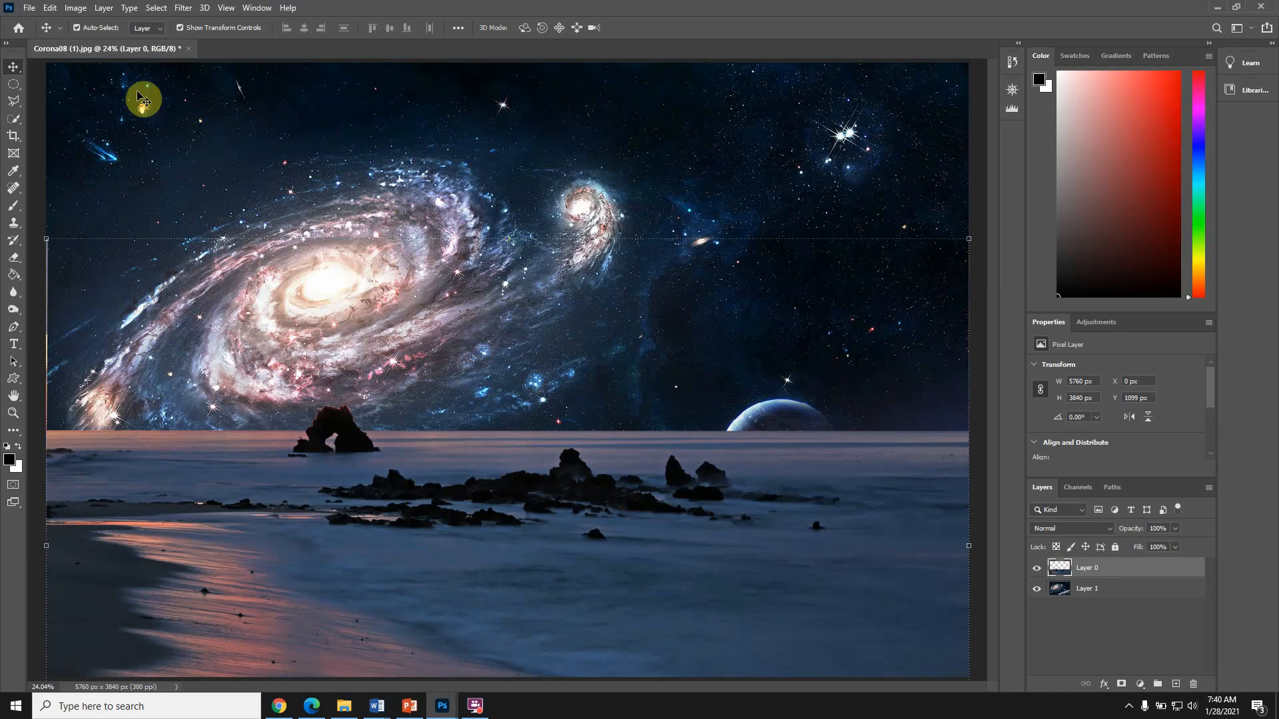
pyautogui.click(77, 8)
pyautogui.moveTo(87, 48)
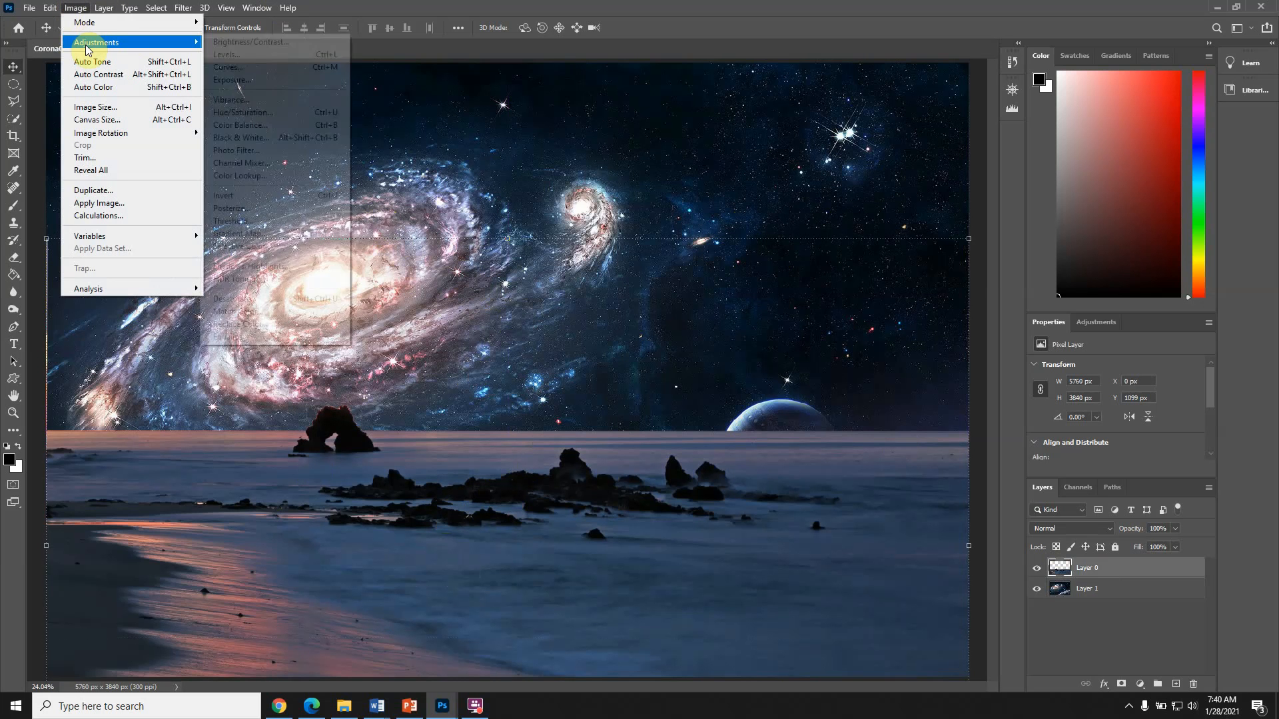
pyautogui.click(251, 112)
pyautogui.moveTo(586, 139); pyautogui.dragTo(770, 69)
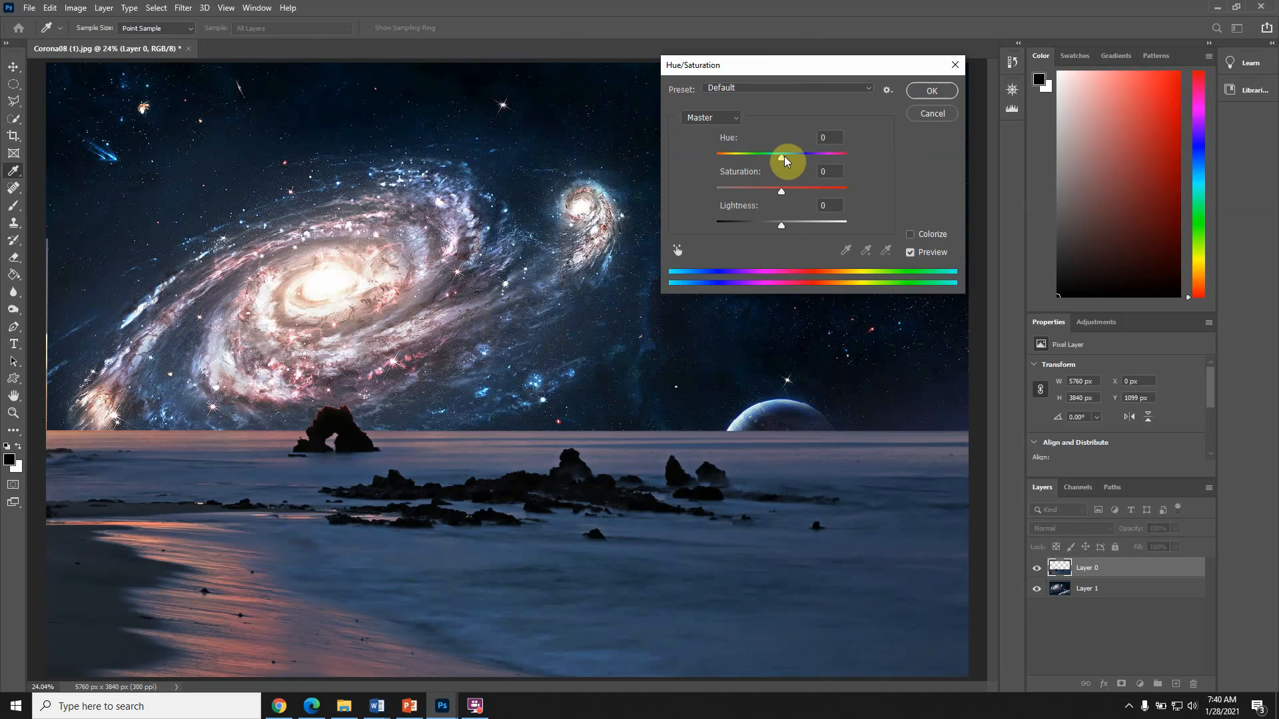
pyautogui.moveTo(785, 156)
pyautogui.mouseDown()
pyautogui.moveTo(771, 158)
pyautogui.moveTo(787, 158)
pyautogui.mouseUp()
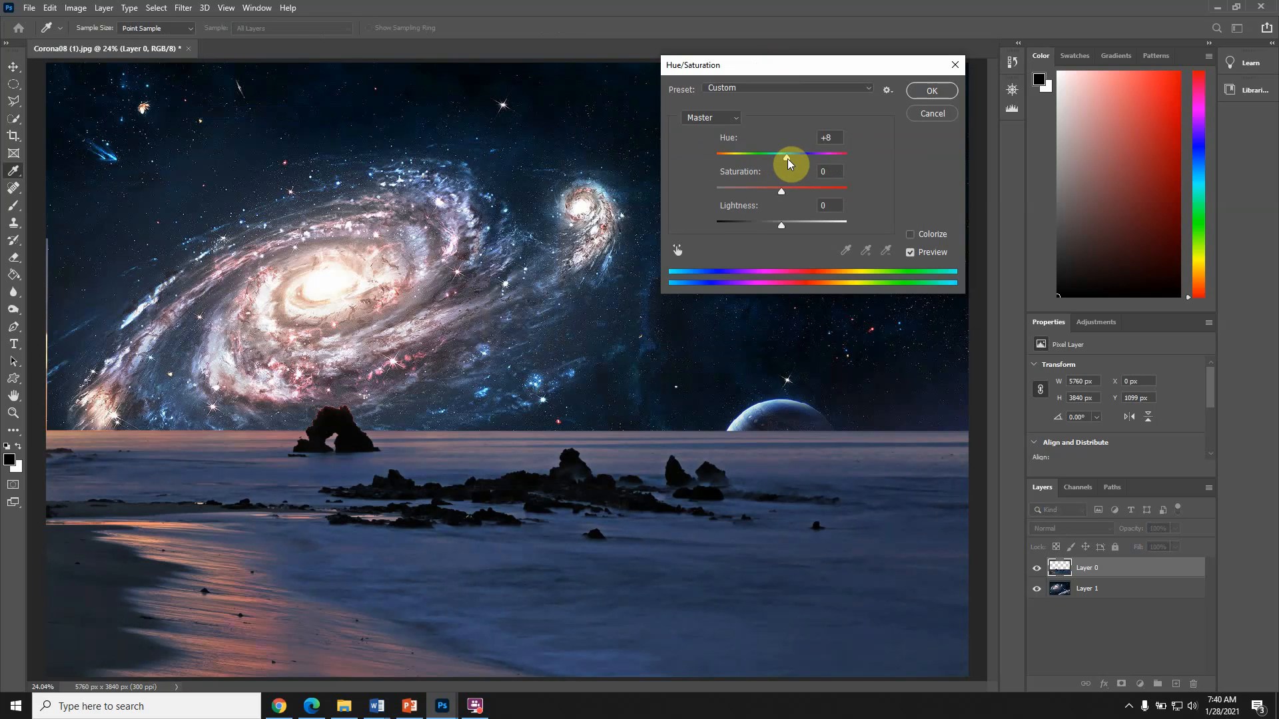
pyautogui.click(913, 116)
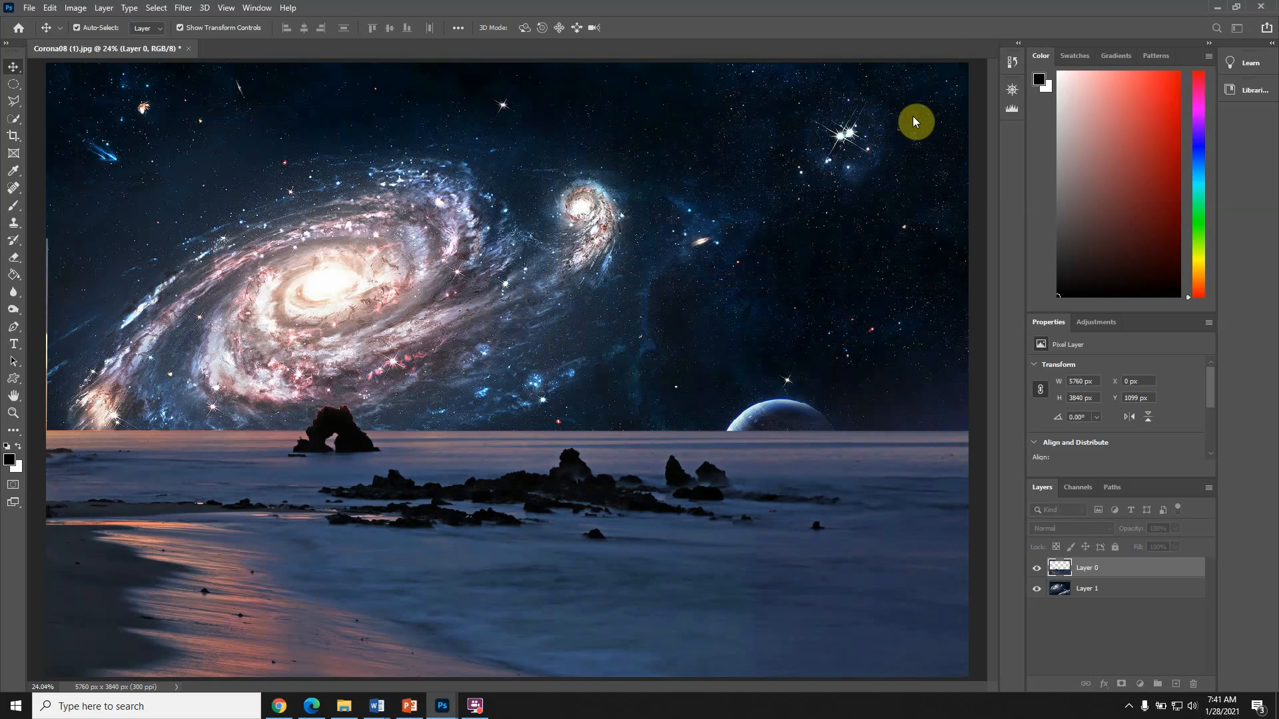
pyautogui.click(75, 8)
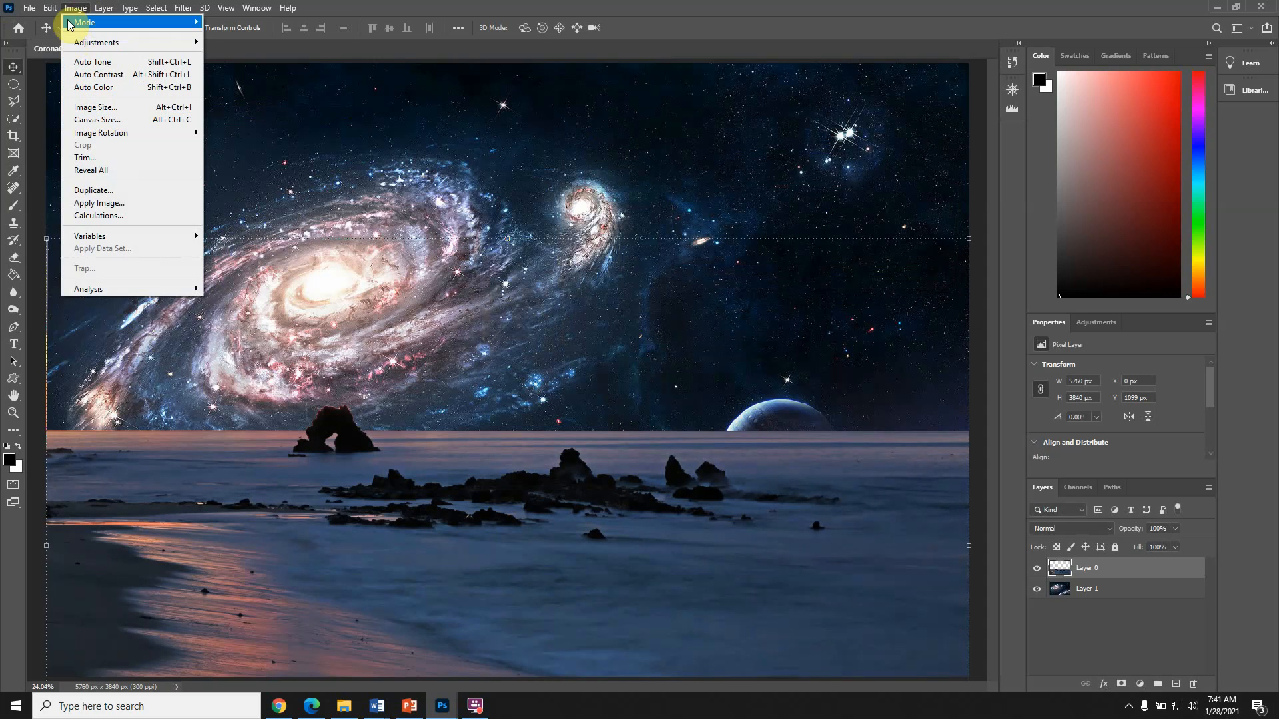
pyautogui.moveTo(85, 44)
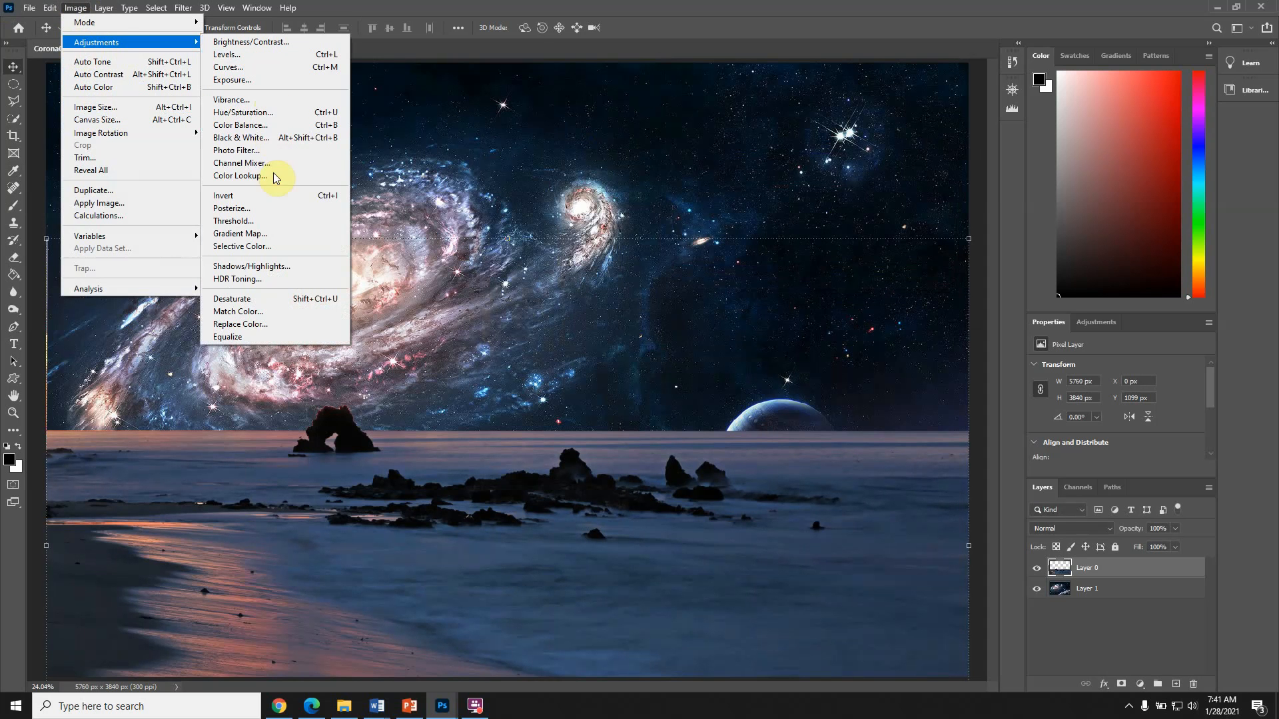
pyautogui.click(247, 125)
pyautogui.moveTo(623, 163); pyautogui.dragTo(689, 127)
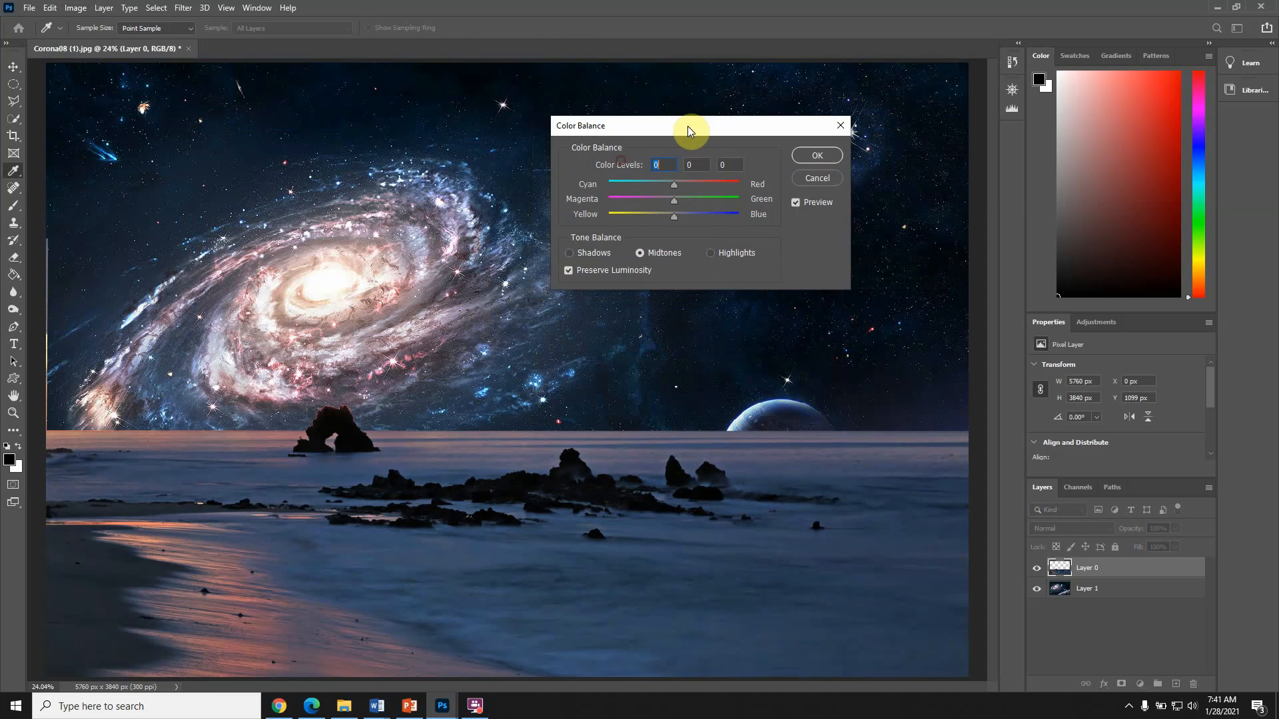
pyautogui.moveTo(674, 215); pyautogui.dragTo(683, 216)
pyautogui.click(801, 181)
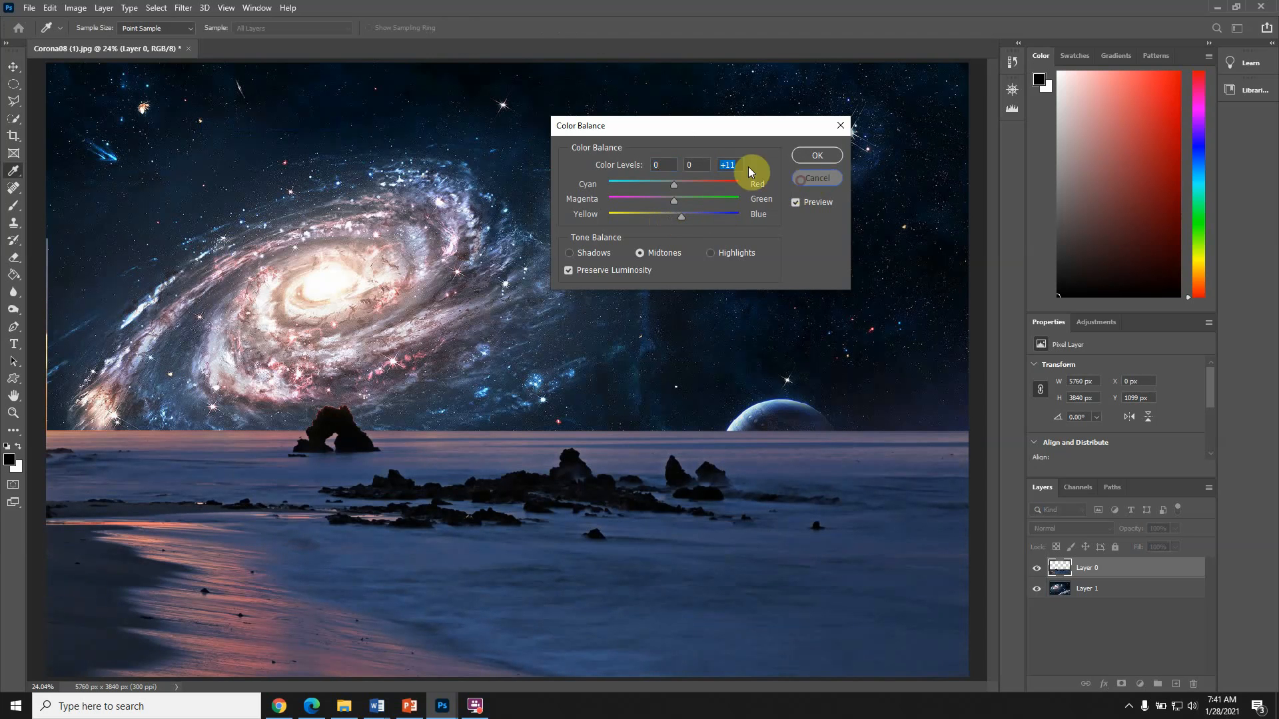
# Apply a Blue Photo Filter at 35% density to the beach layer, preserving luminosity.
pyautogui.click(76, 7)
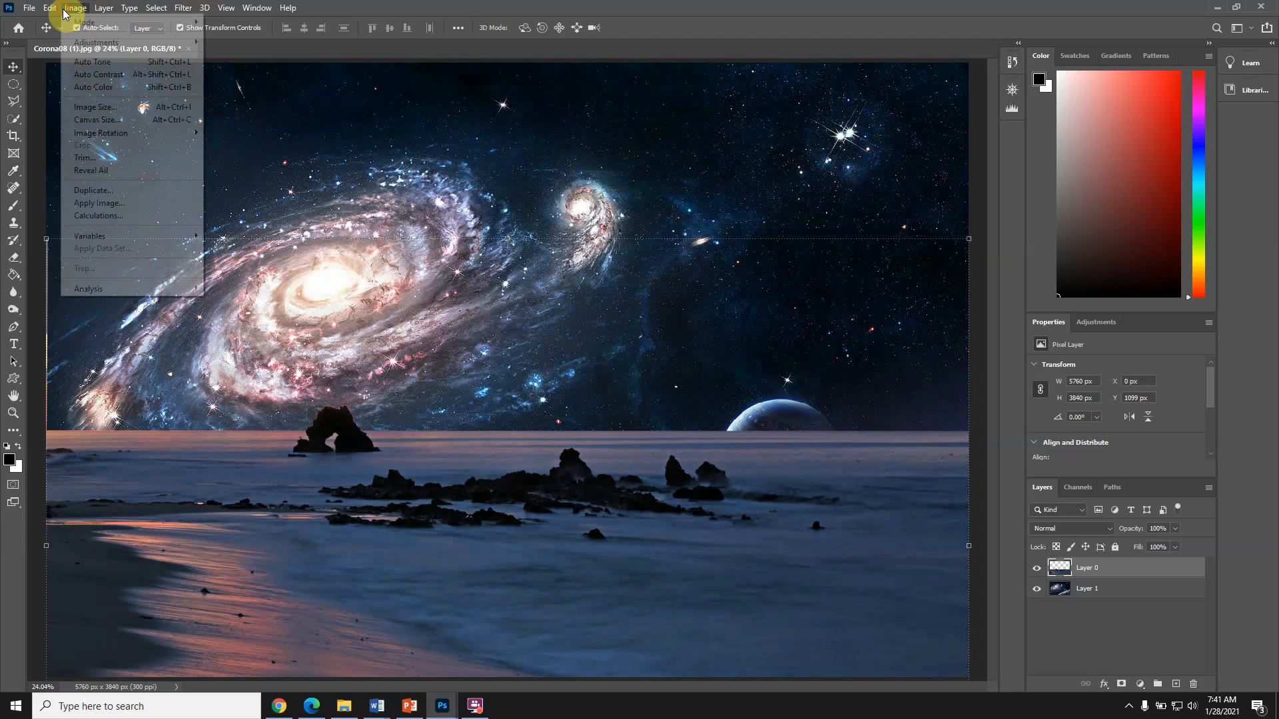
pyautogui.moveTo(98, 44)
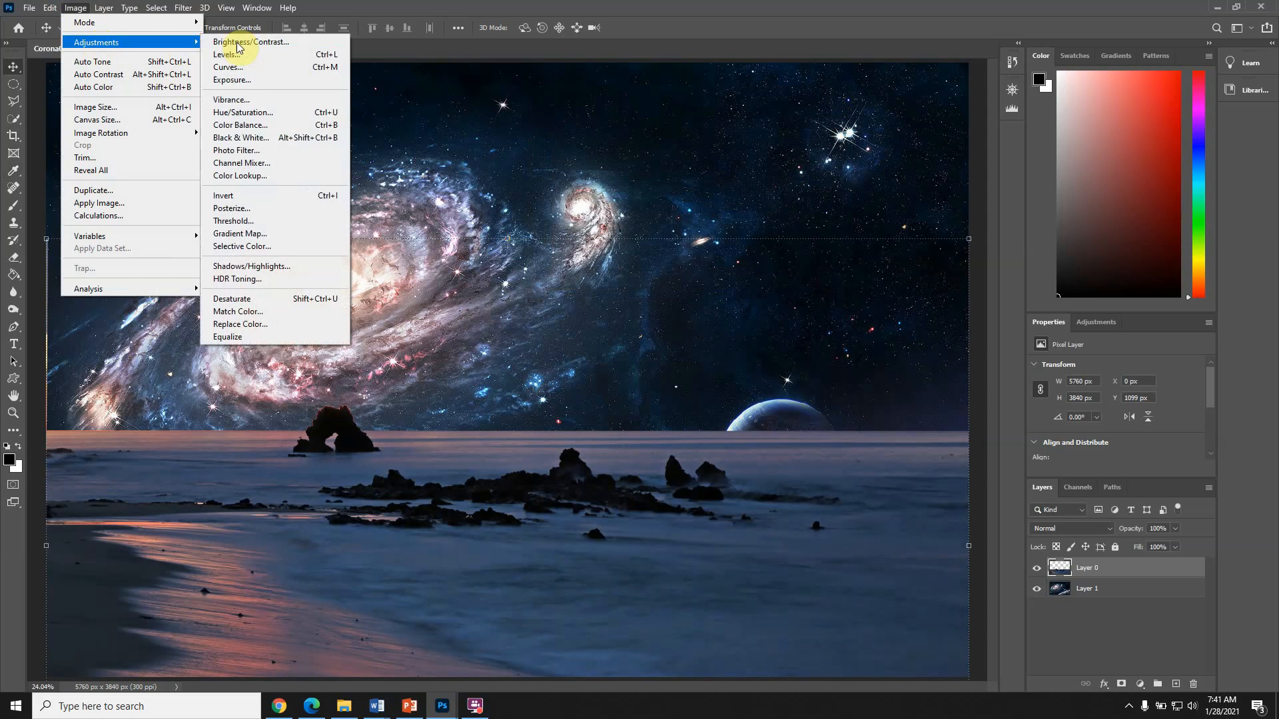
pyautogui.click(273, 153)
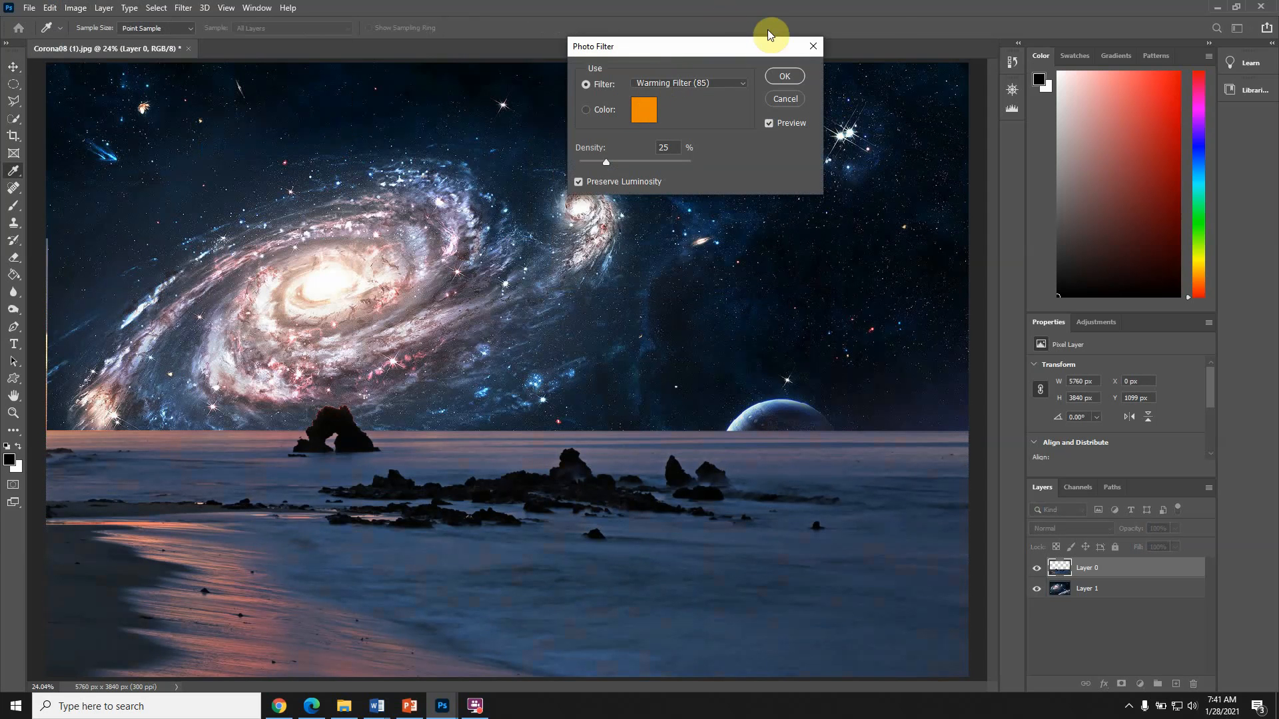
pyautogui.moveTo(703, 45); pyautogui.dragTo(774, 22)
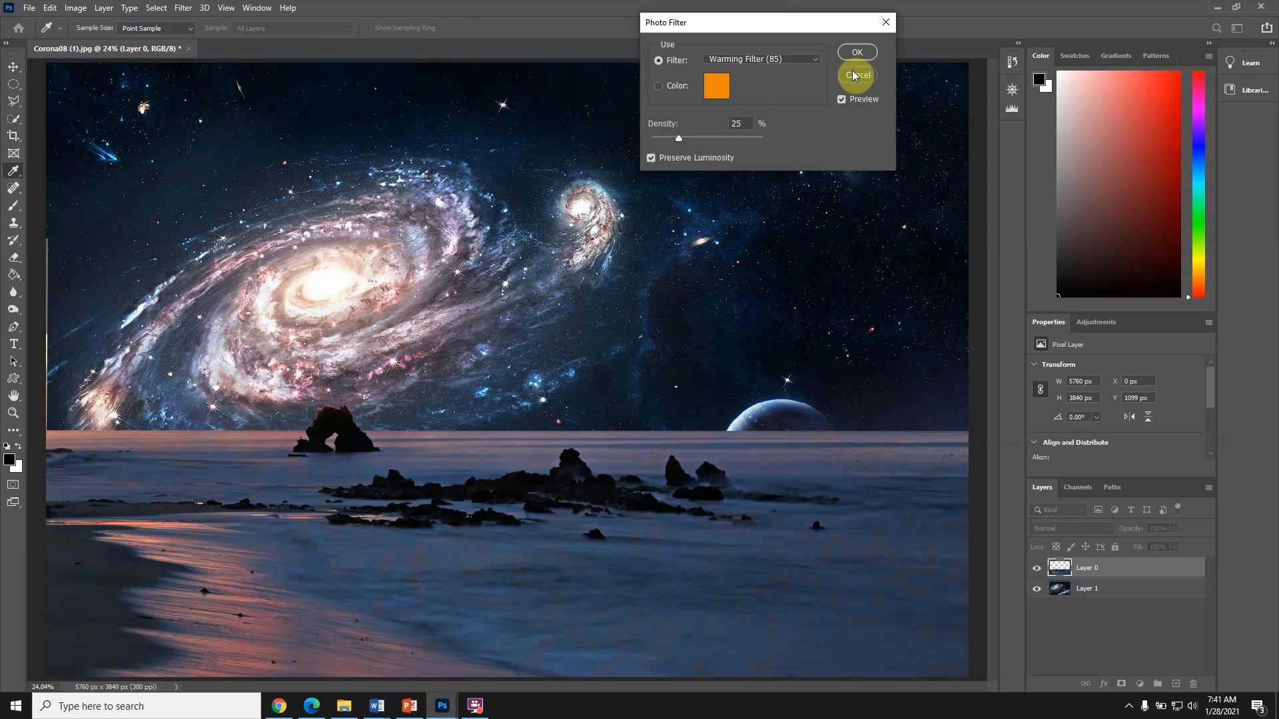
pyautogui.moveTo(677, 138); pyautogui.dragTo(782, 141)
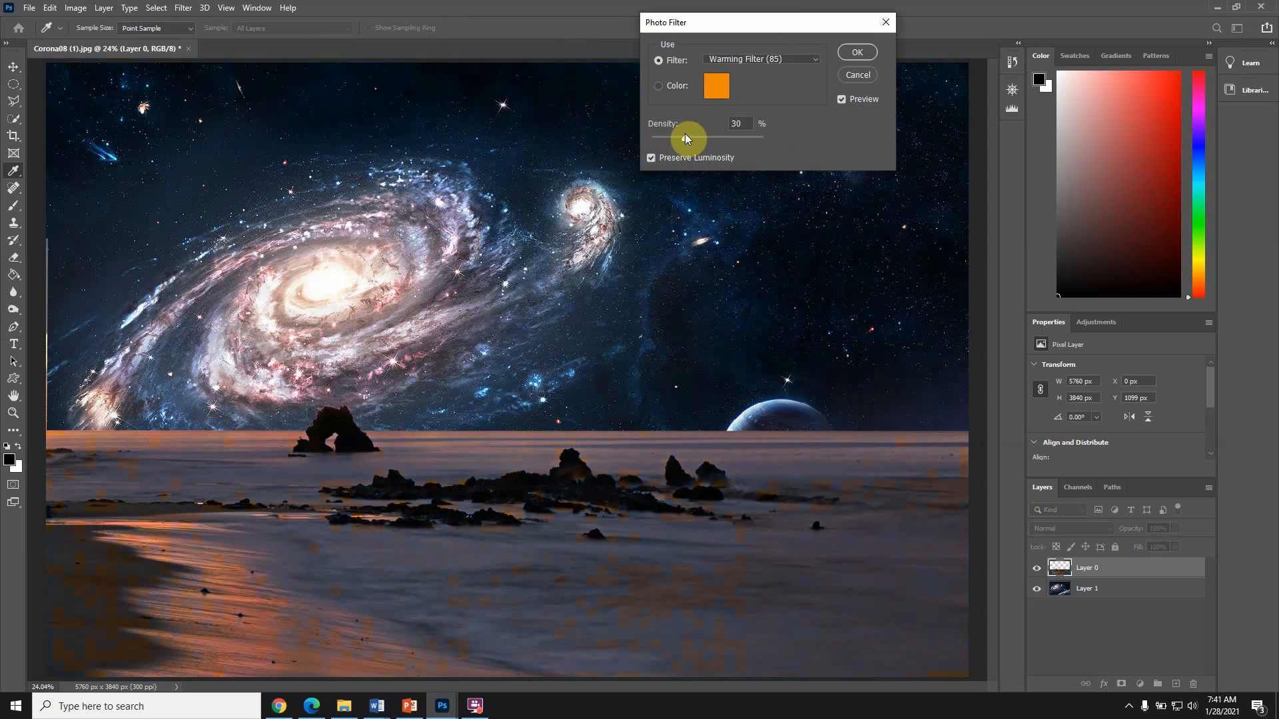
pyautogui.moveTo(687, 138); pyautogui.dragTo(636, 138)
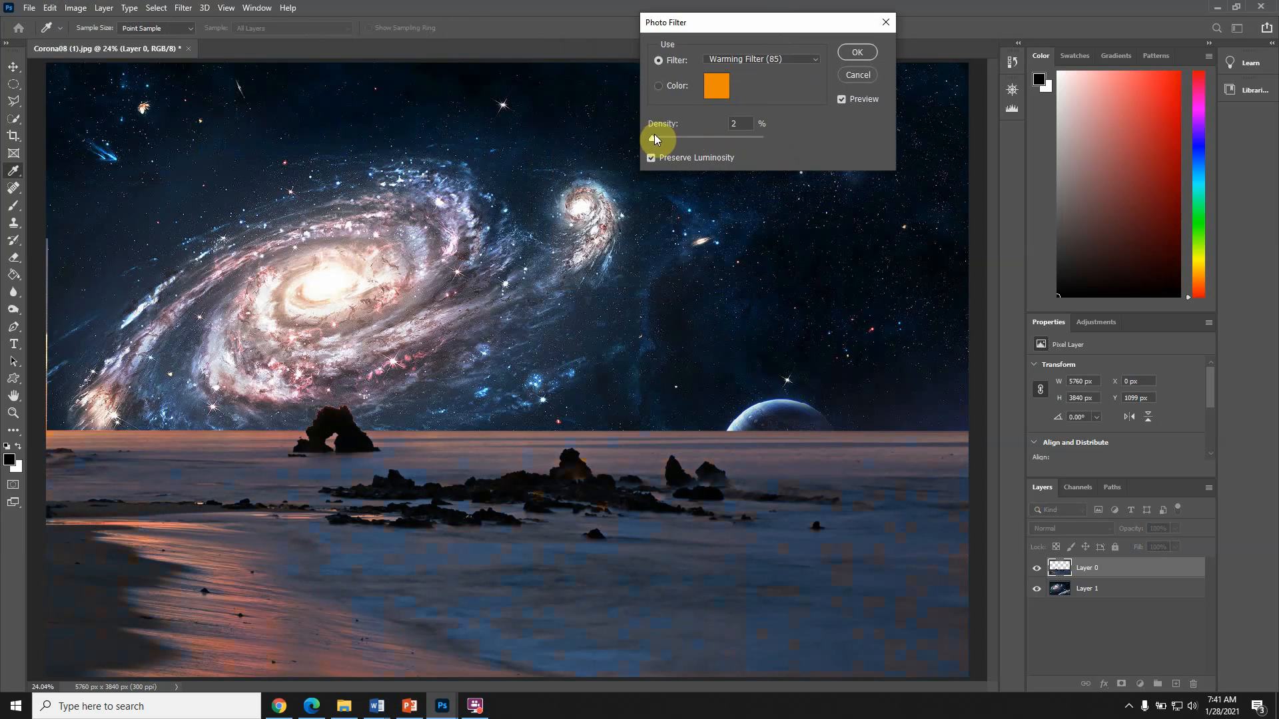
pyautogui.moveTo(659, 135); pyautogui.dragTo(667, 135)
pyautogui.moveTo(666, 137)
pyautogui.mouseDown()
pyautogui.moveTo(678, 142)
pyautogui.moveTo(665, 142)
pyautogui.mouseUp()
pyautogui.click(817, 60)
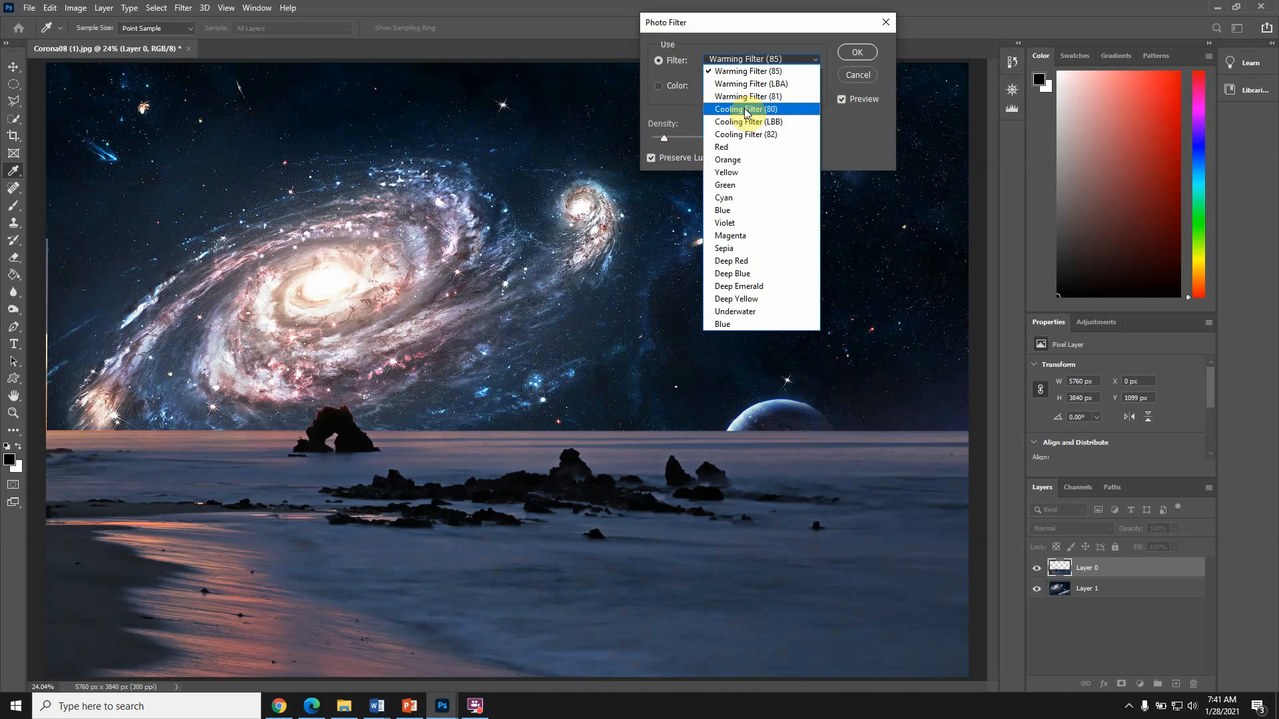
pyautogui.click(732, 210)
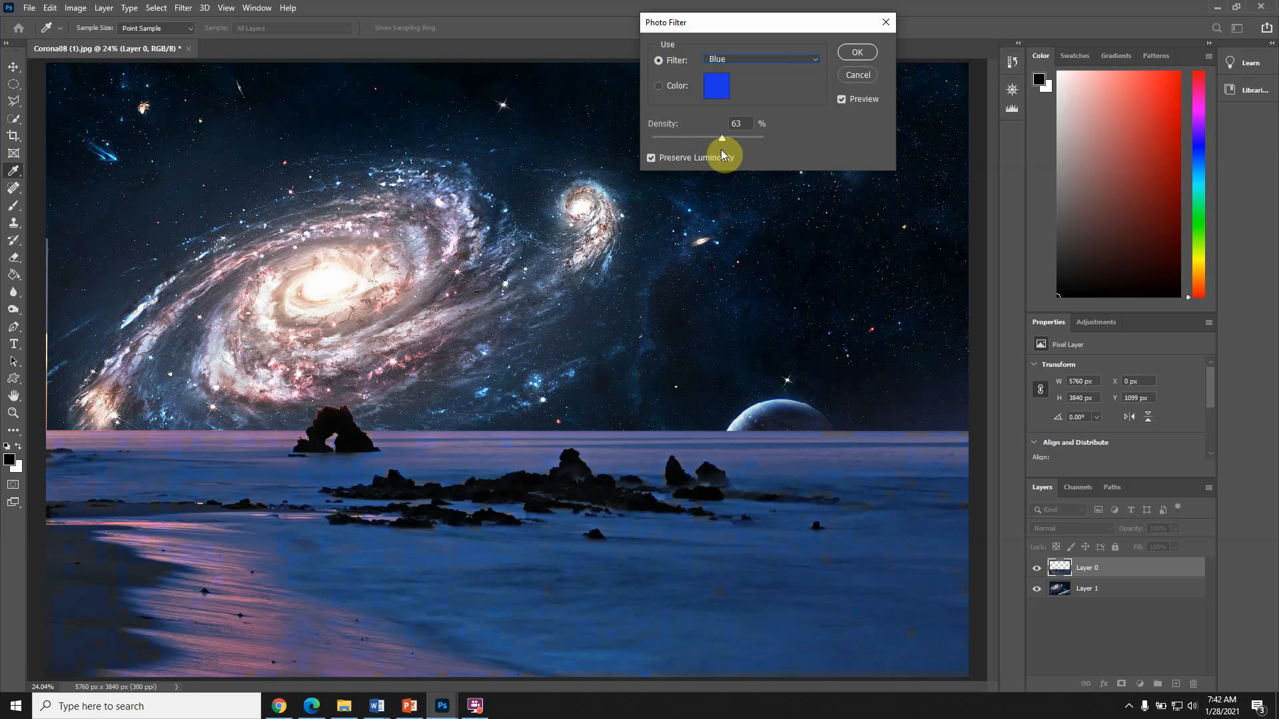
pyautogui.moveTo(721, 150); pyautogui.dragTo(690, 153)
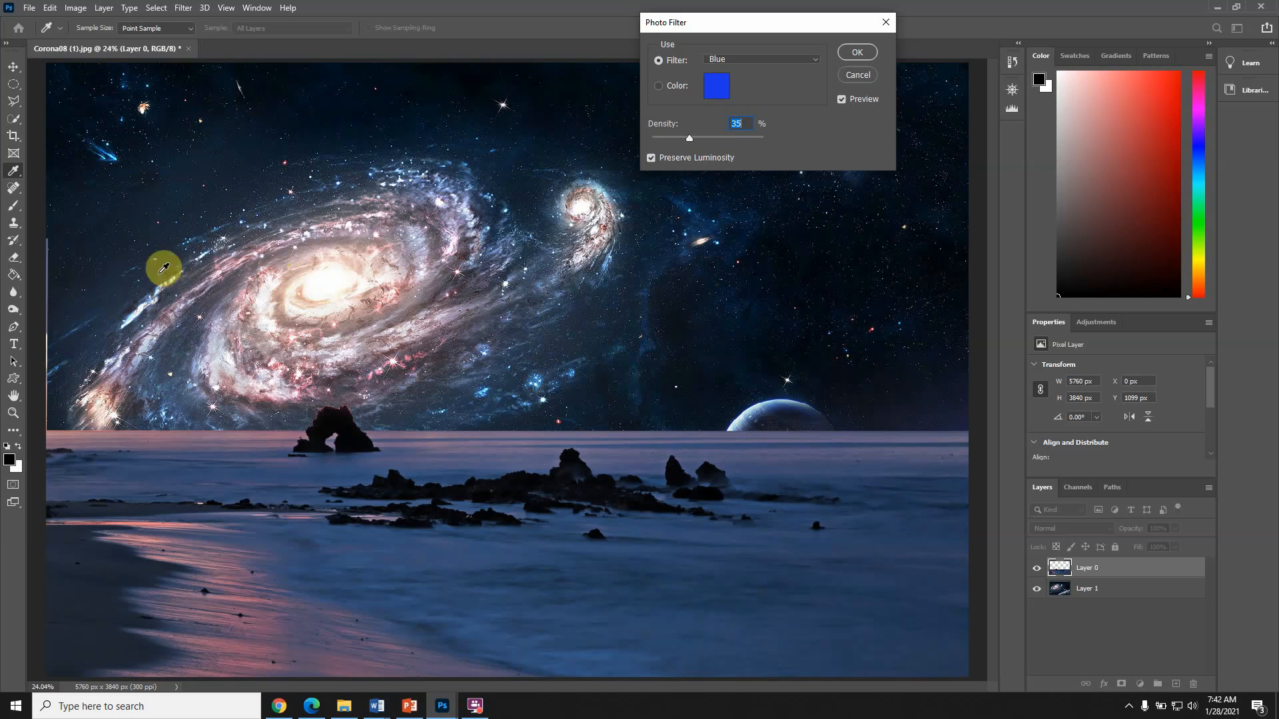
pyautogui.click(858, 51)
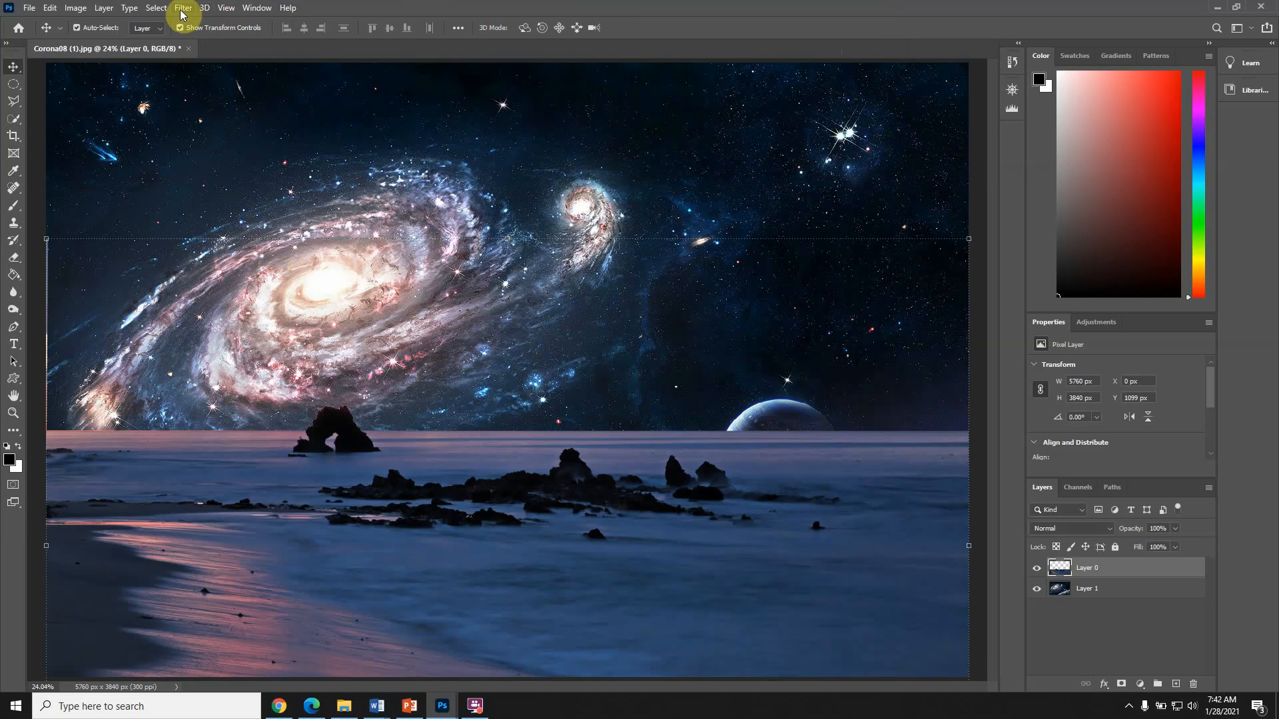
# Flatten the image and crop a narrow strip off the picture's left edge, to about 3600 x 2441 px at 300 px/in.
pyautogui.click(95, 11)
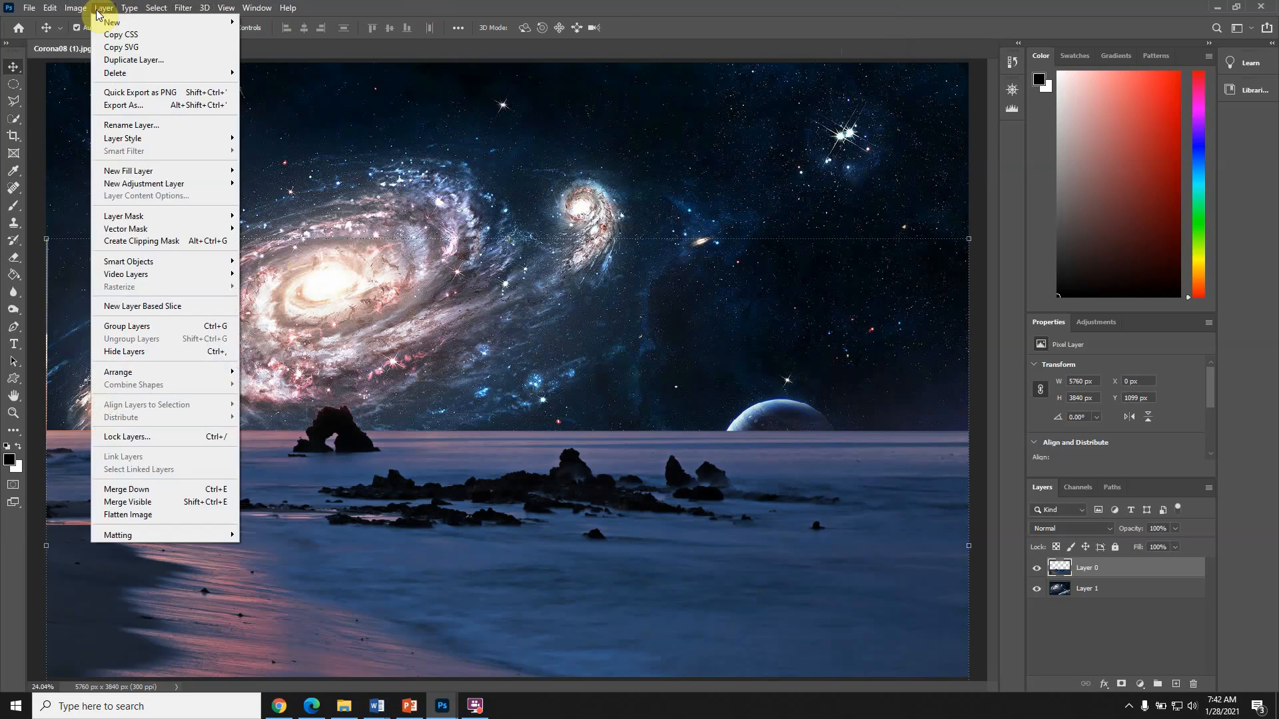
pyautogui.click(108, 517)
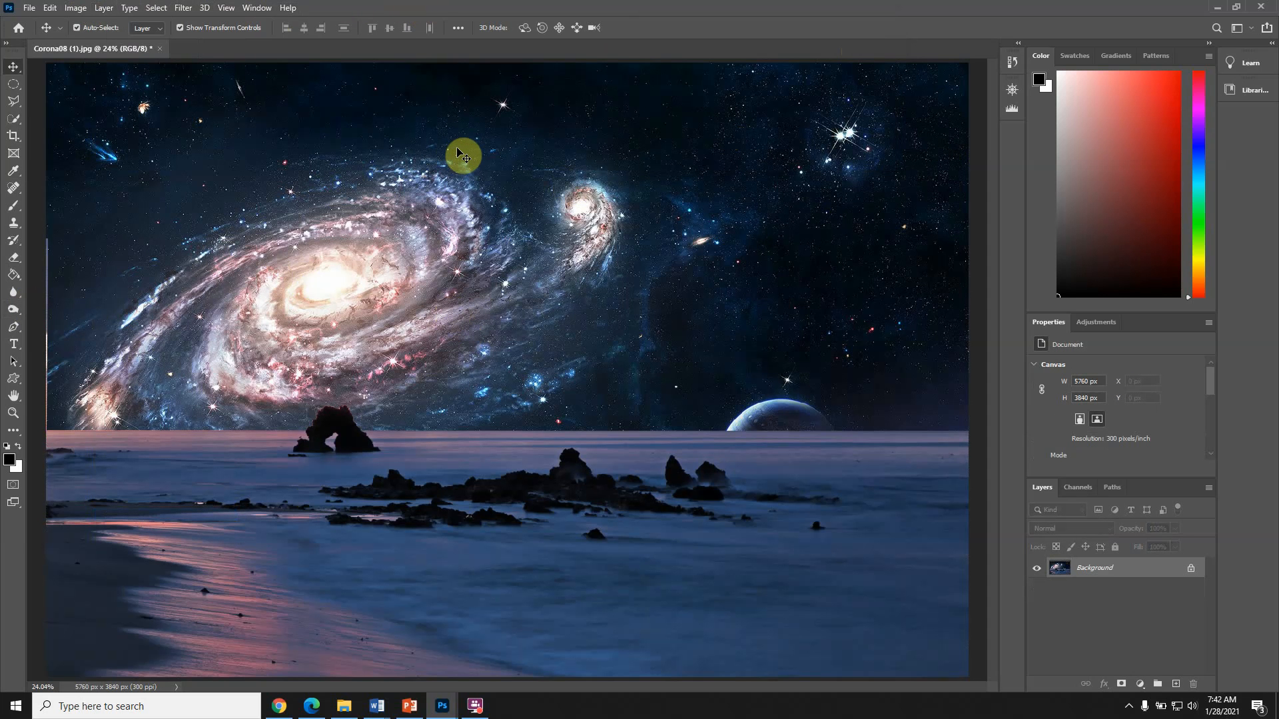
pyautogui.hotkey('ctrl', '-')
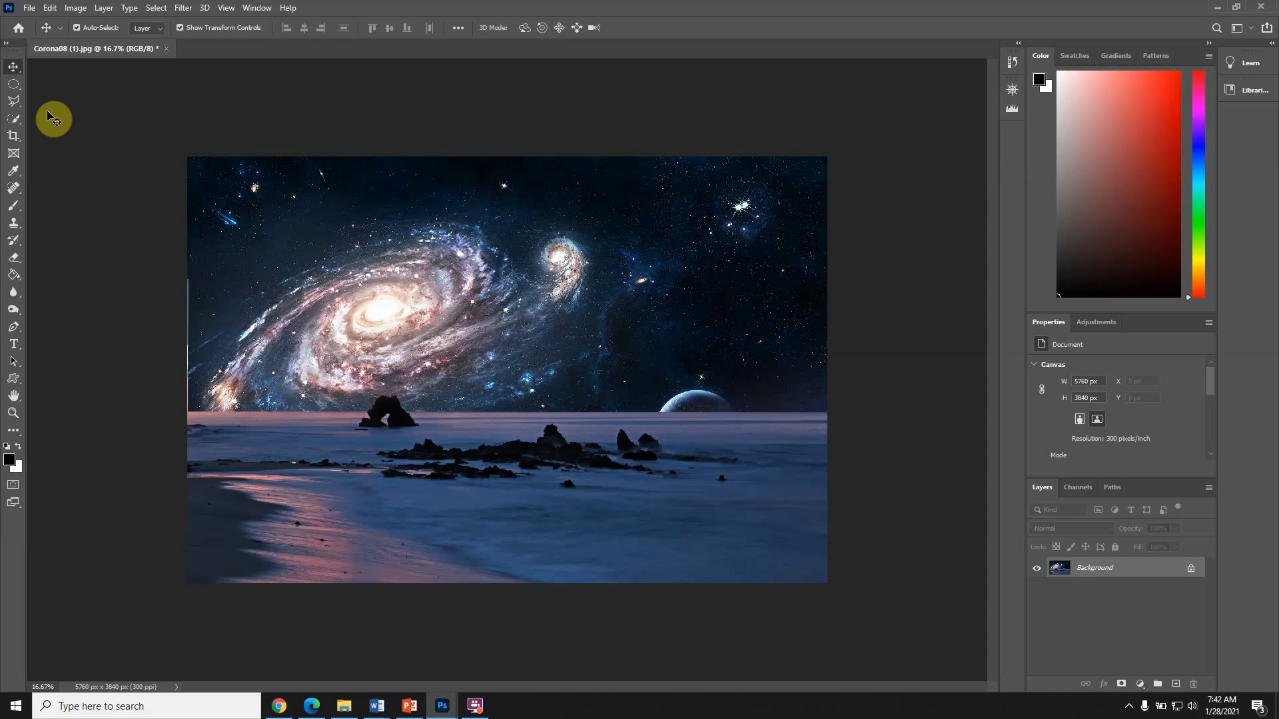
pyautogui.click(14, 136)
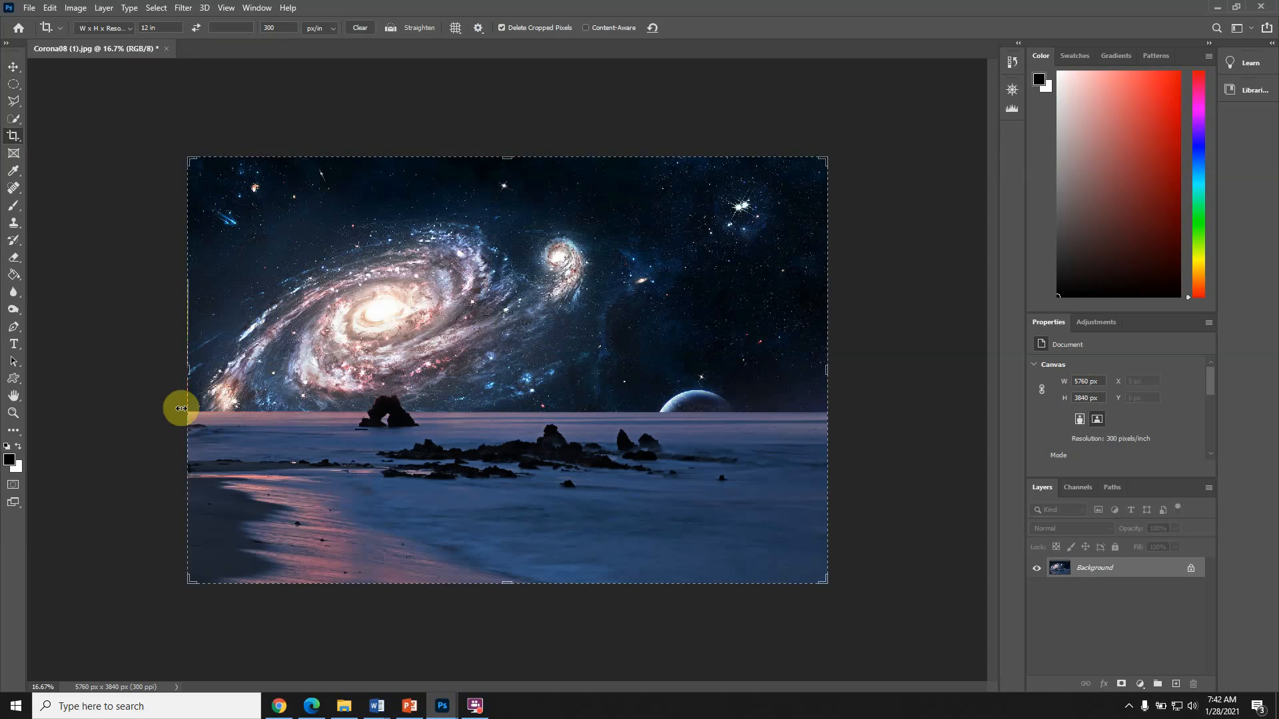
pyautogui.moveTo(188, 583); pyautogui.dragTo(190, 574)
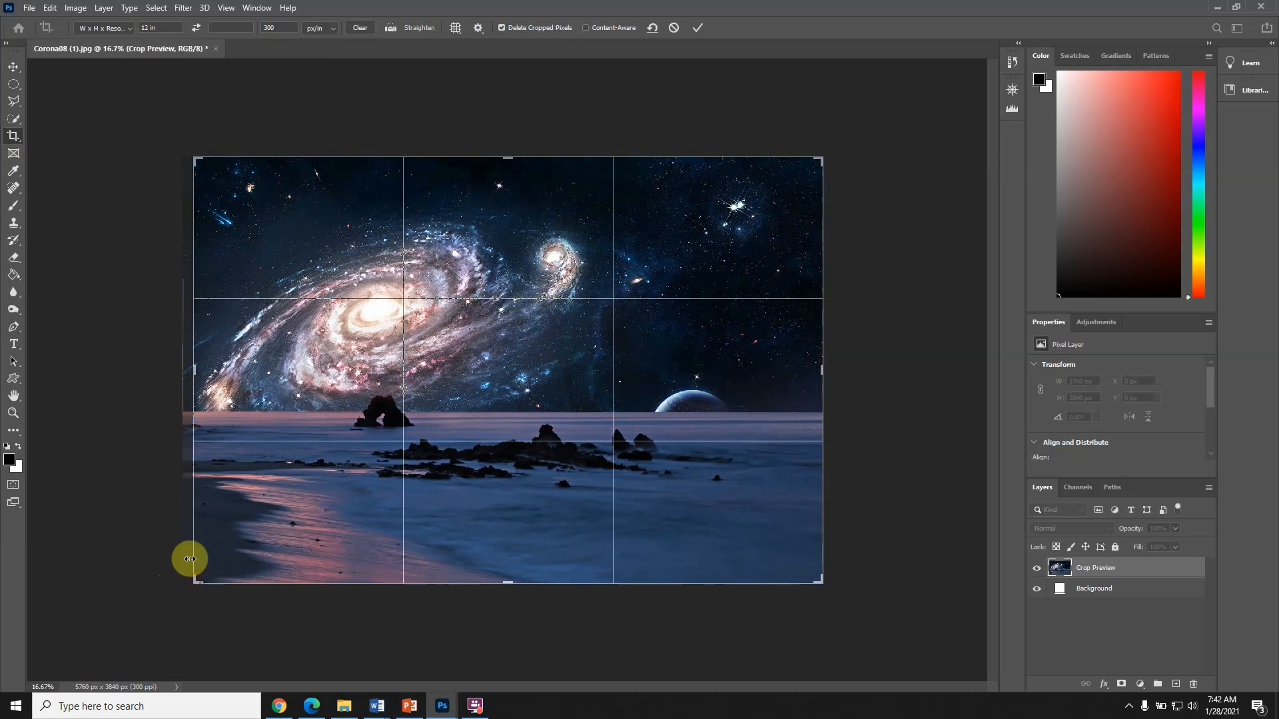
pyautogui.press('Return')
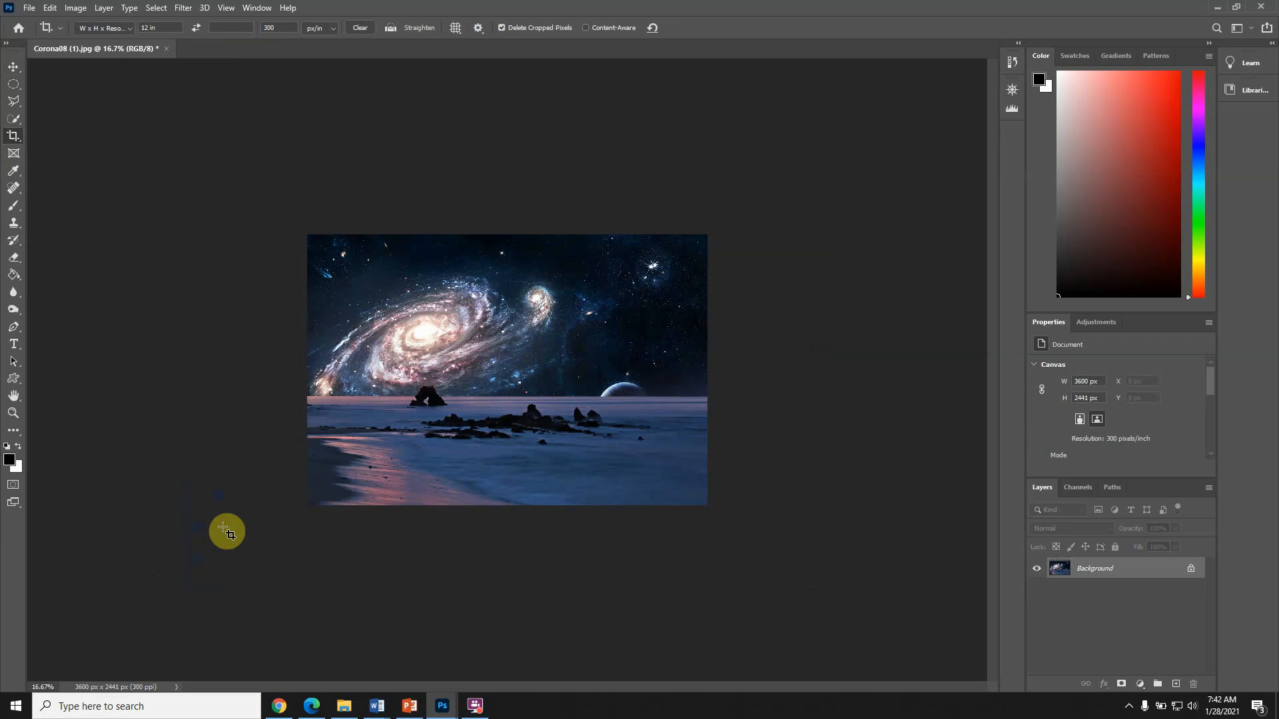
# Save the composite as a JPEG named New Sky 1 in the REPLACE THE SKY ASSIGNMENT folder, with Maximum quality 12 and Baseline ("Standard") format.
pyautogui.click(220, 9)
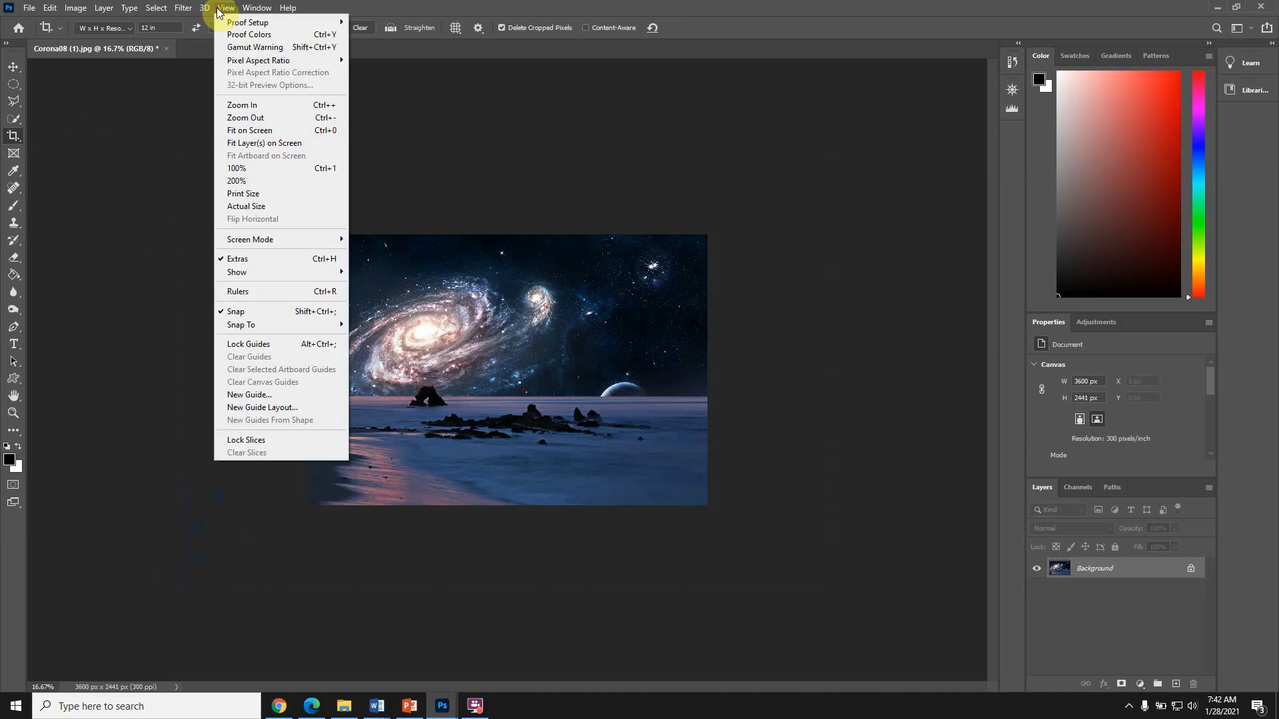
pyautogui.click(248, 130)
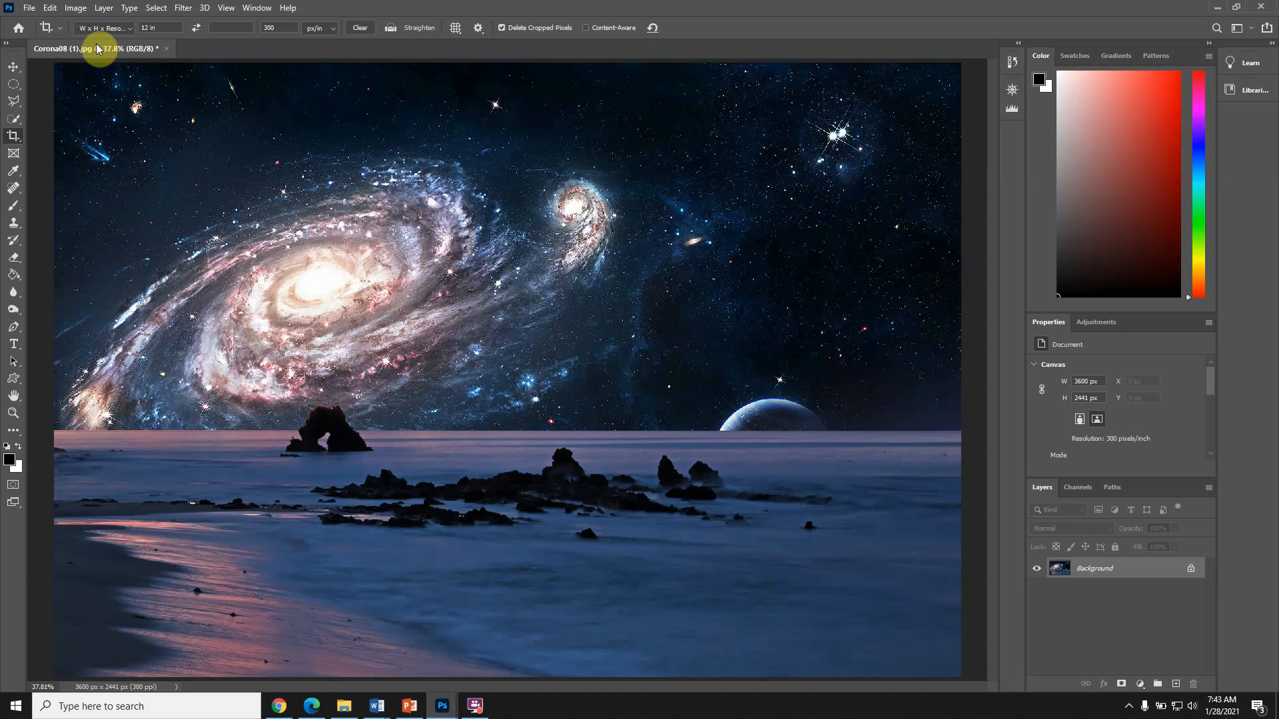
pyautogui.click(30, 8)
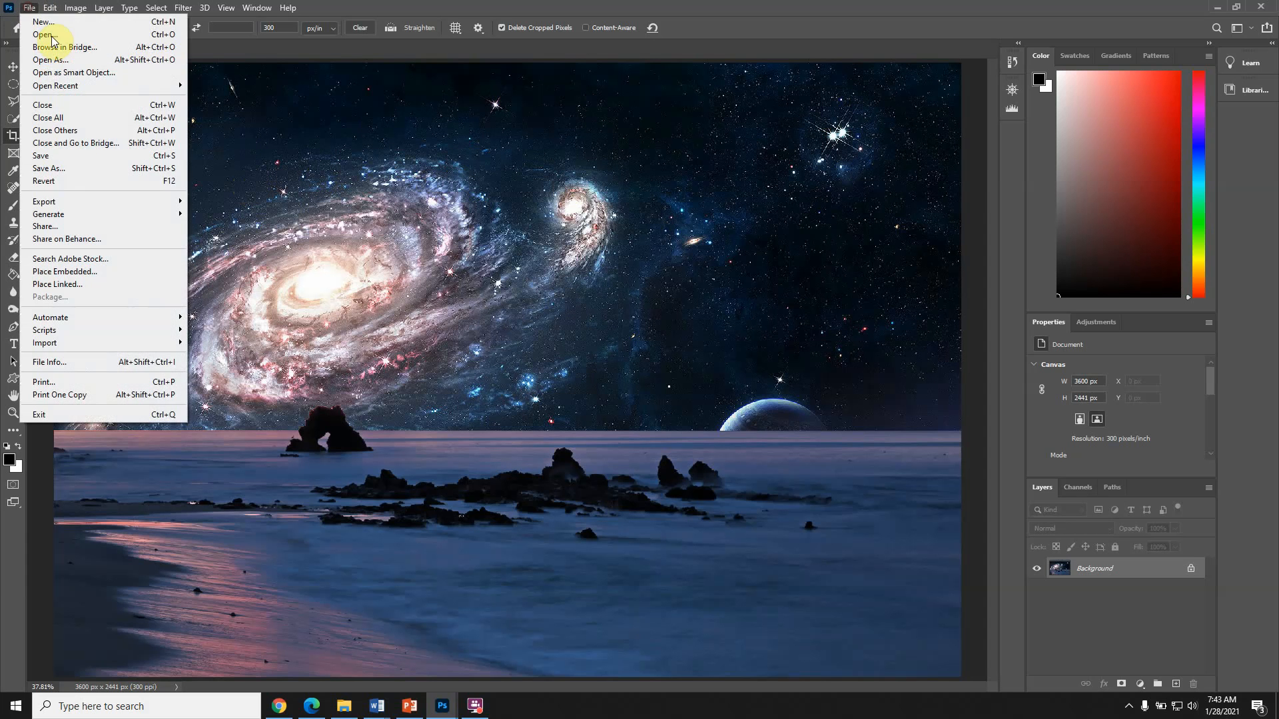
pyautogui.click(75, 171)
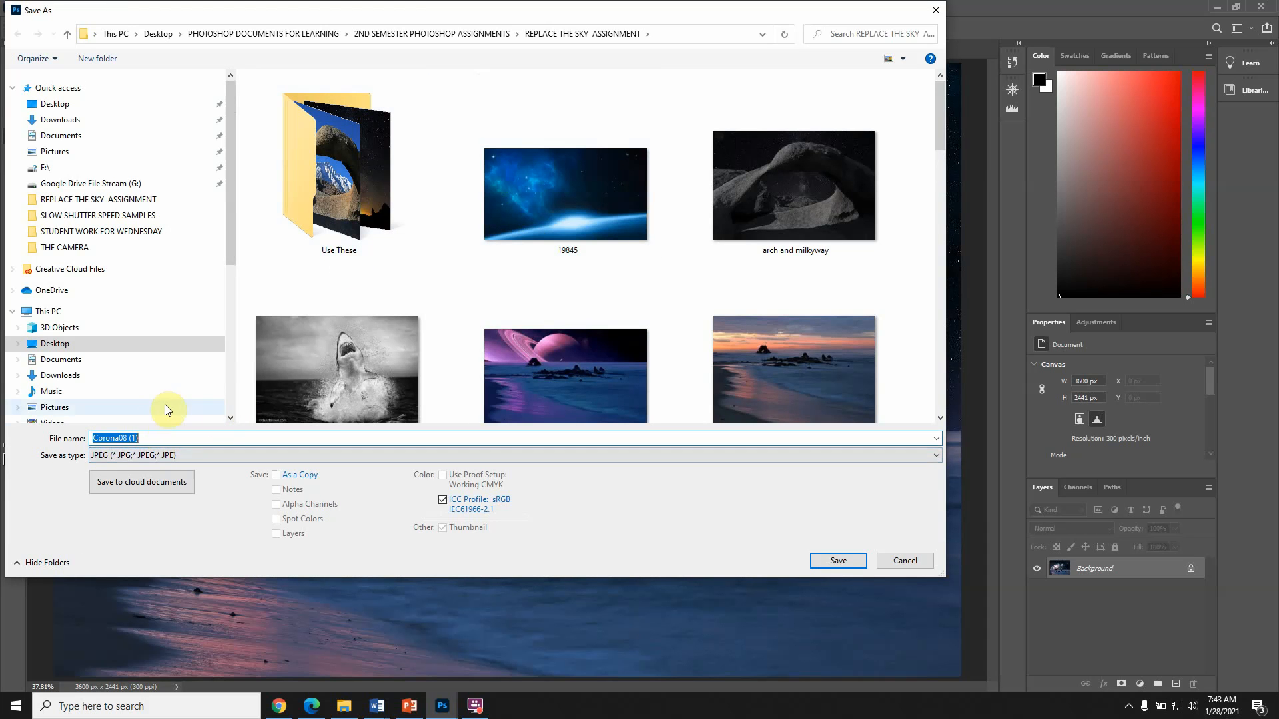
pyautogui.write('New')
pyautogui.write('Sky 1')
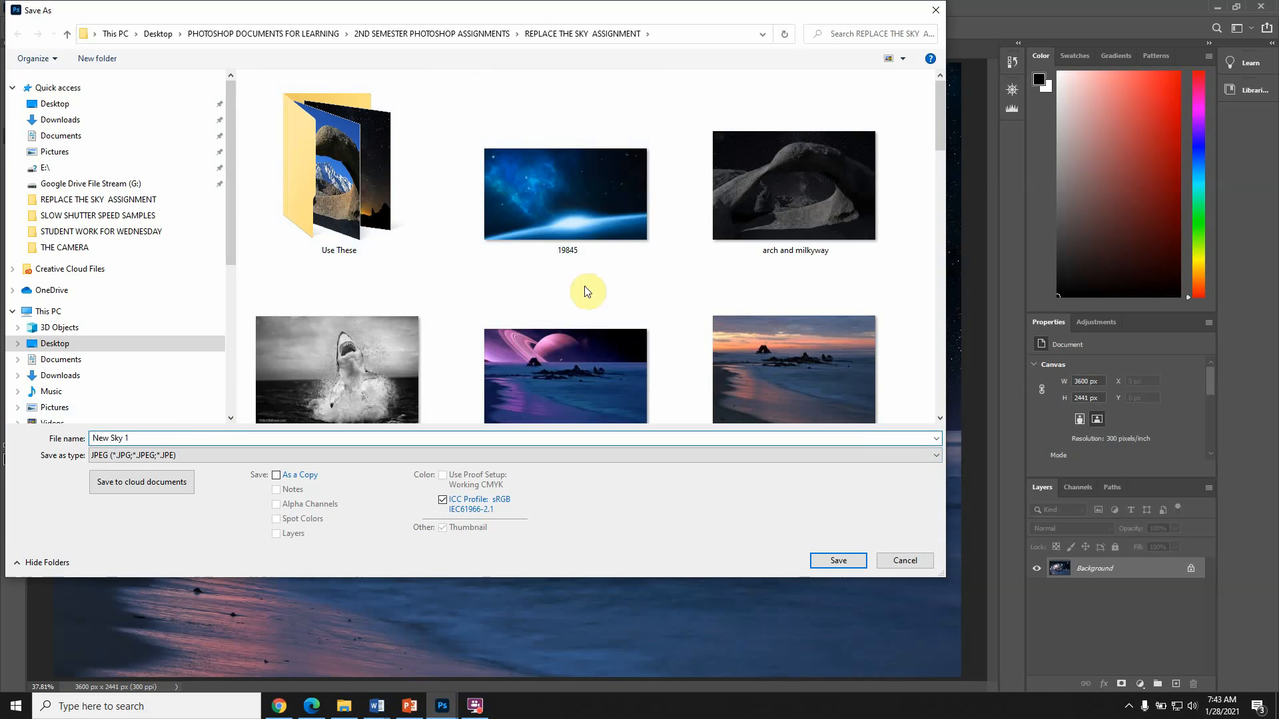
pyautogui.click(839, 561)
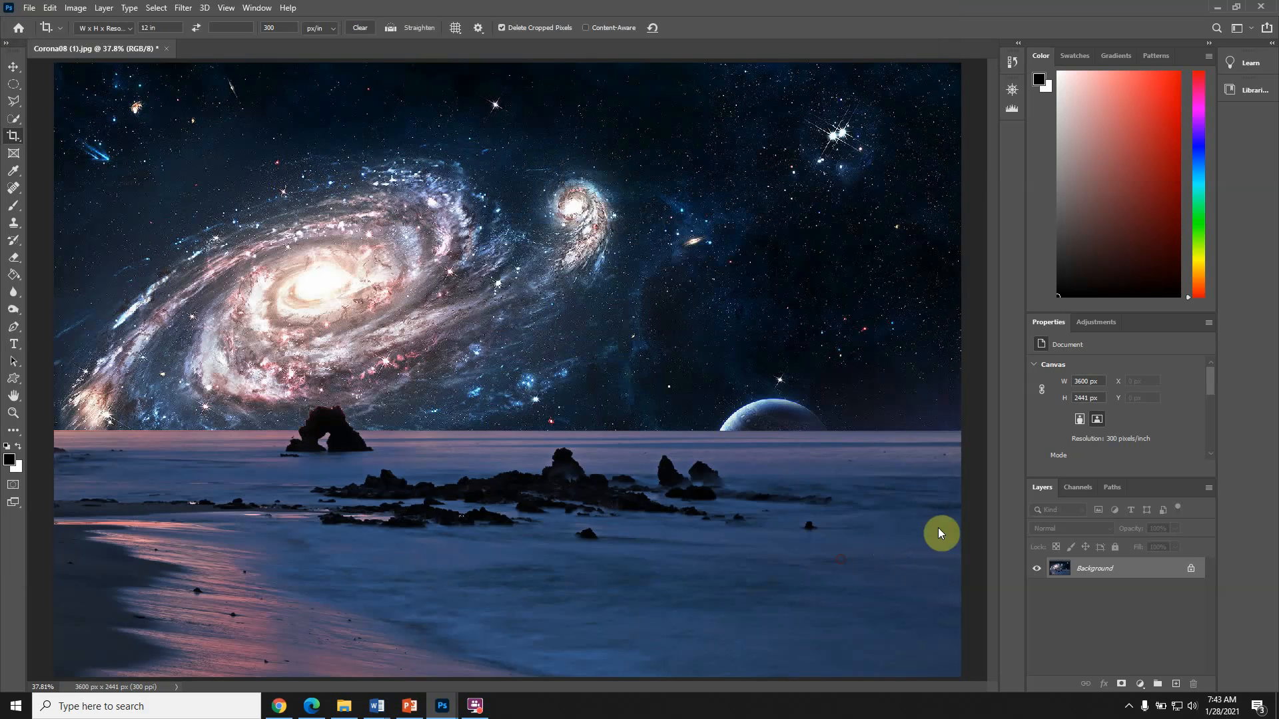
pyautogui.click(712, 176)
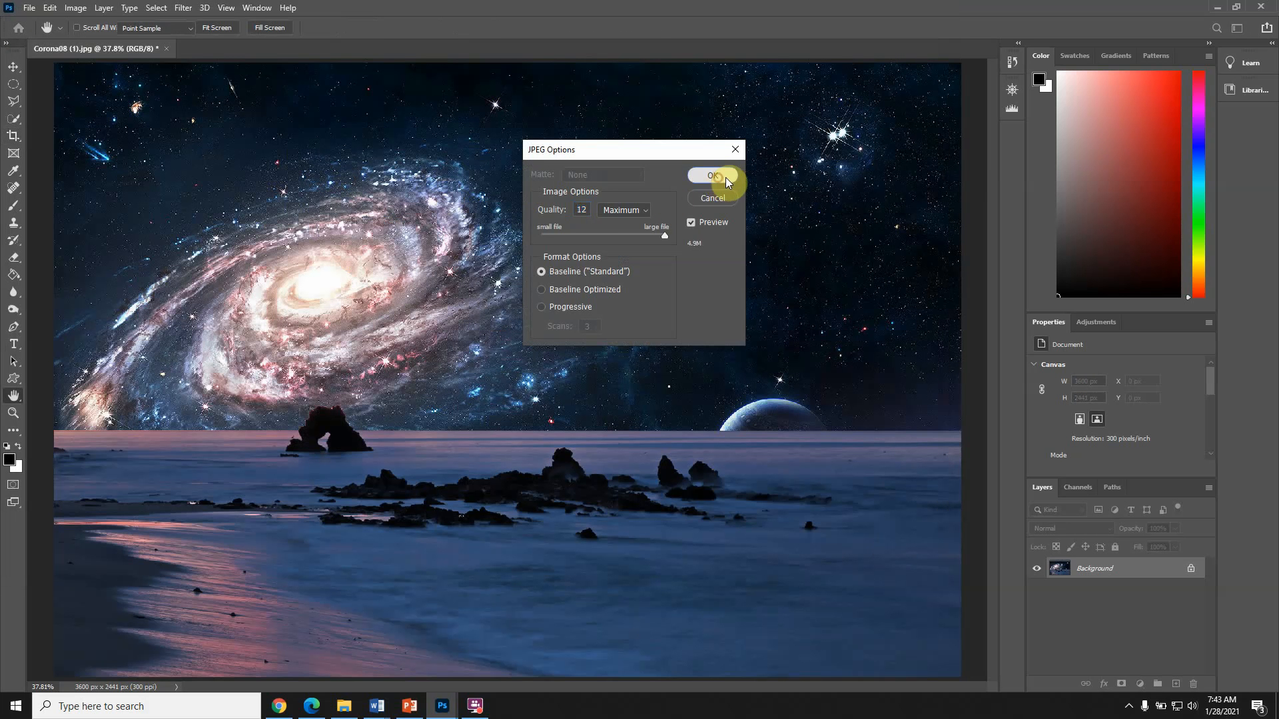
pyautogui.press('c')
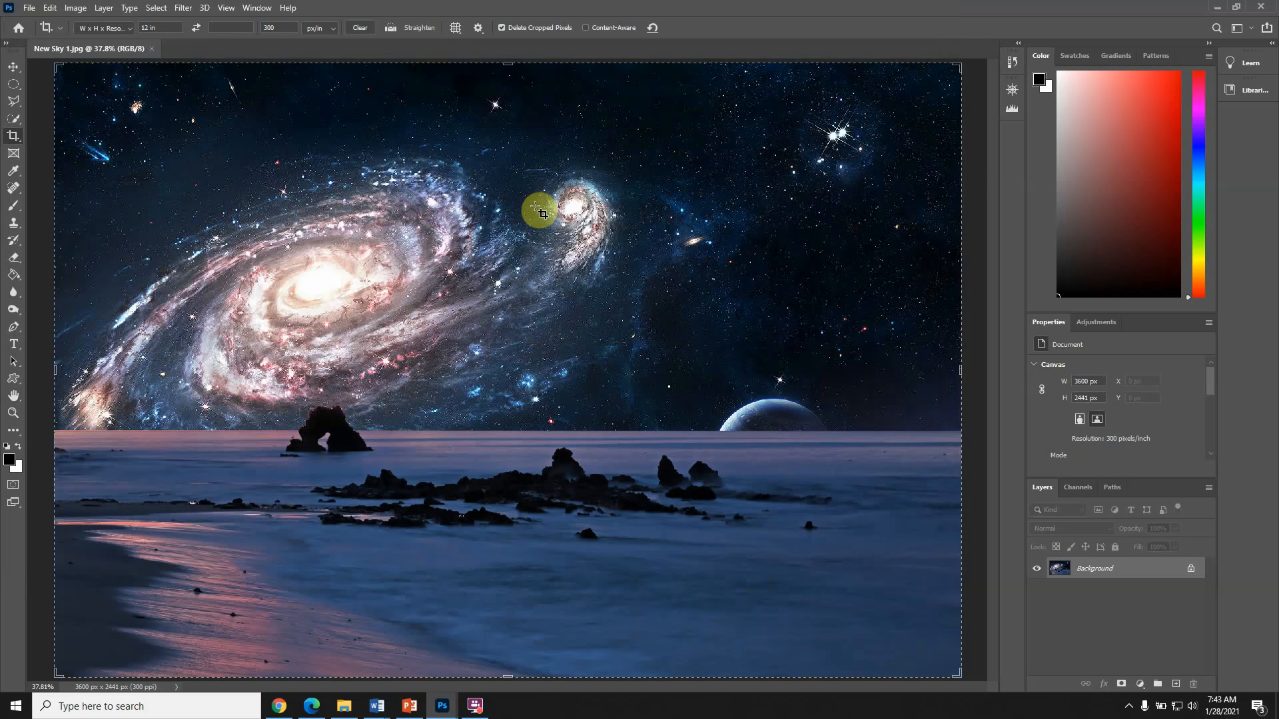